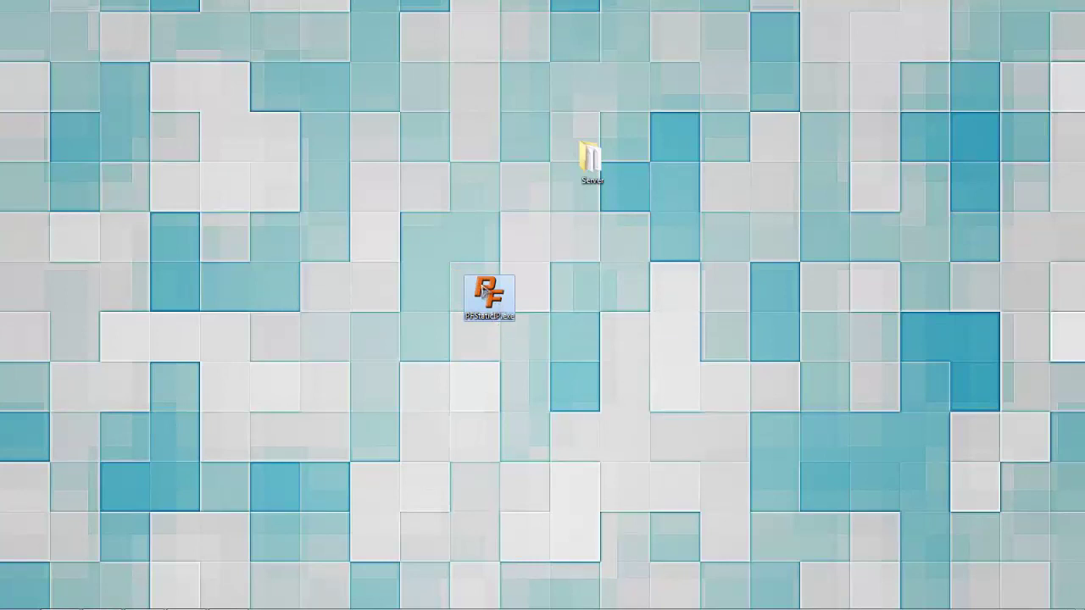
Move the PFStaticIP.exe icon up and to the left on the desktop
left_click_drag(495, 307, 444, 238)
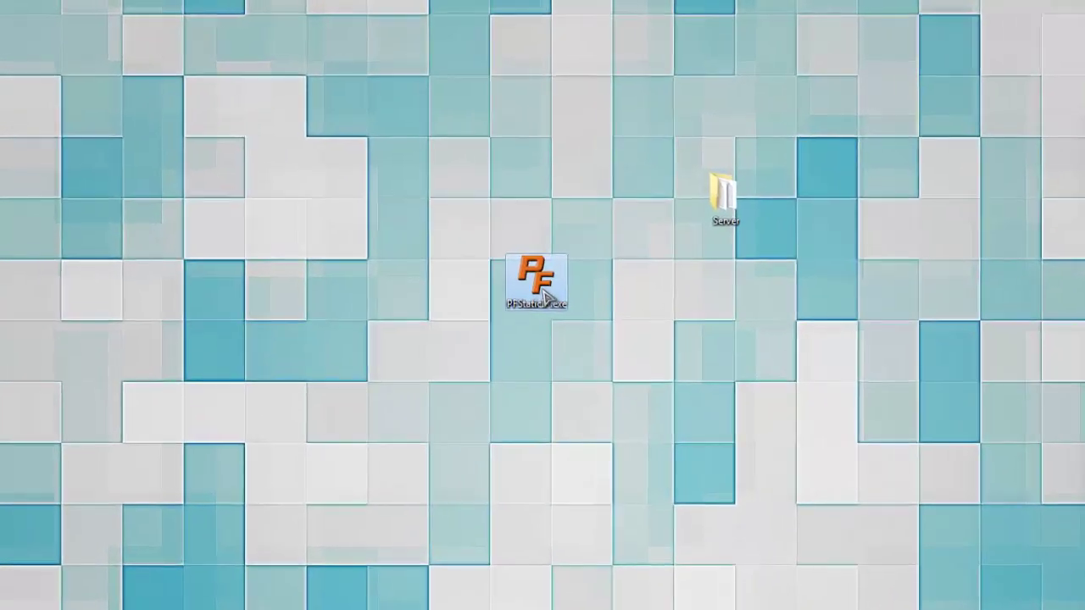
Launch PFStaticIP and switch the Local Area Connection adapter to dynamic DHCP at 192.168.0.2
double_click(546, 297)
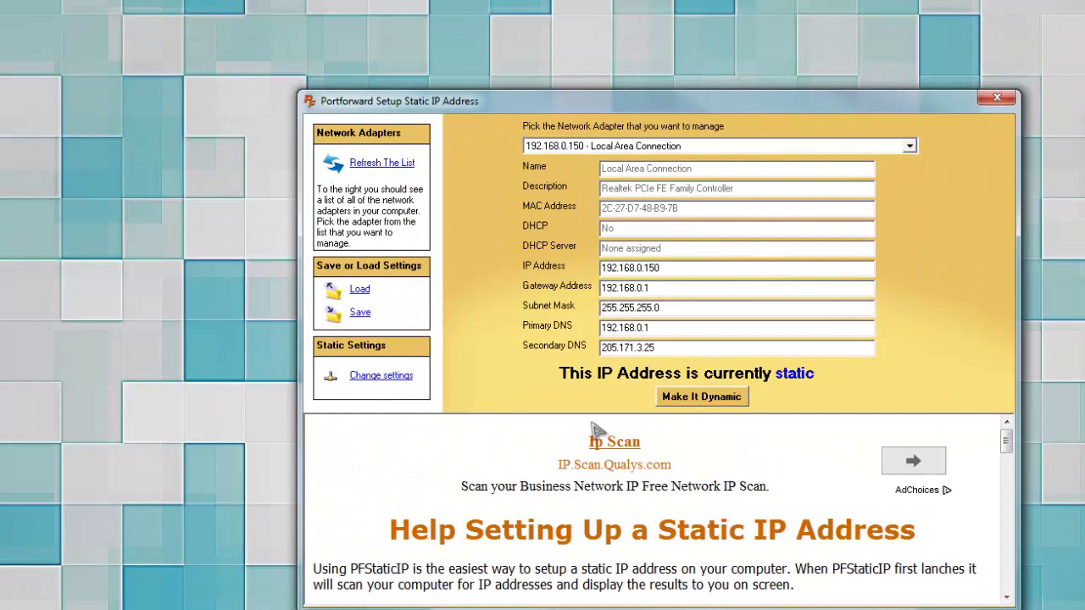
left_click(718, 405)
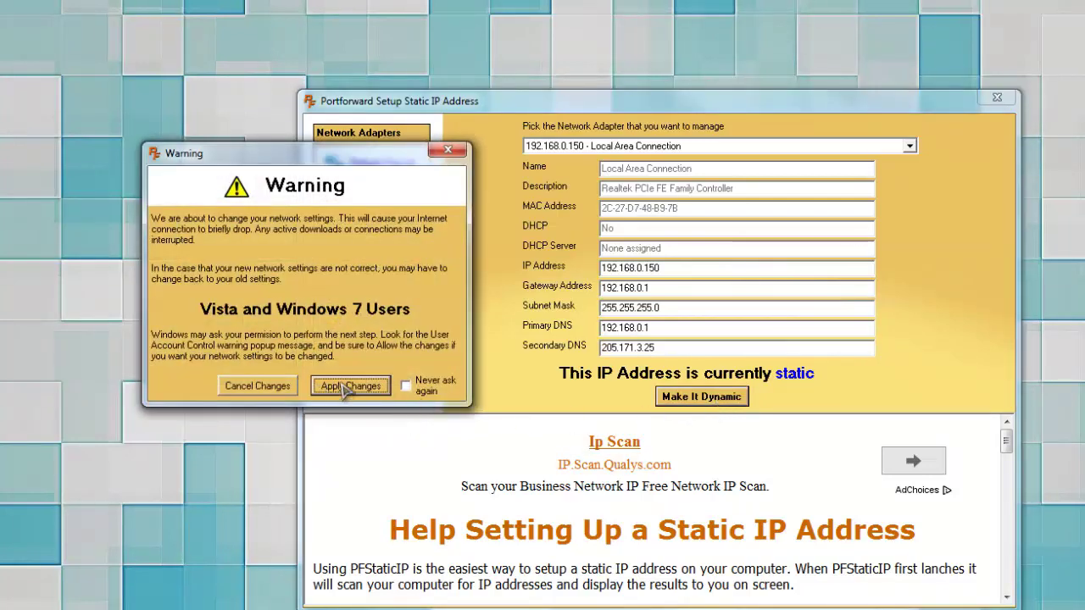
left_click(348, 387)
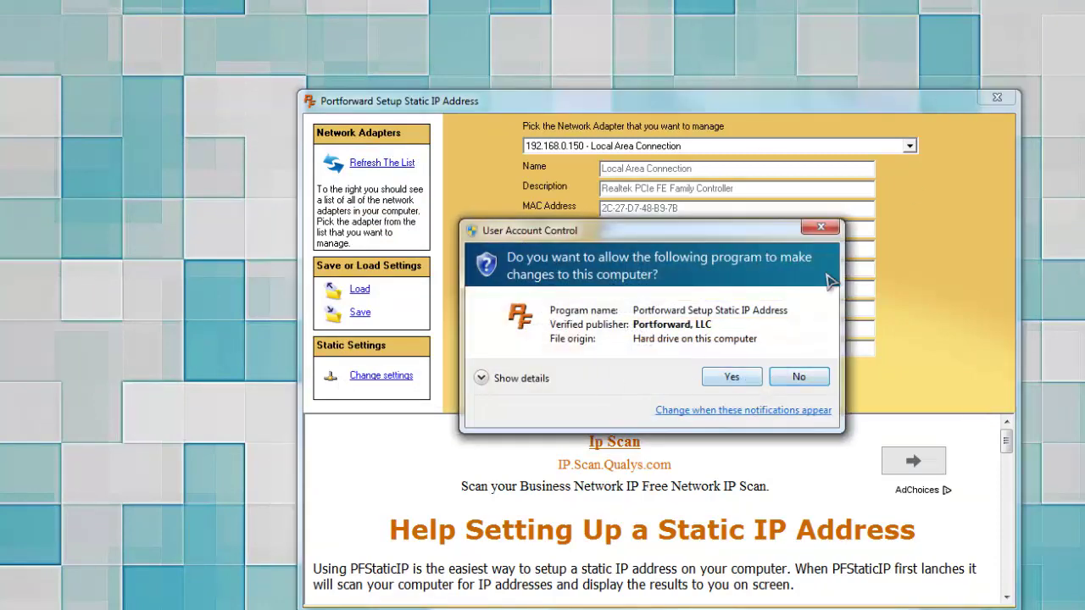
left_click(727, 379)
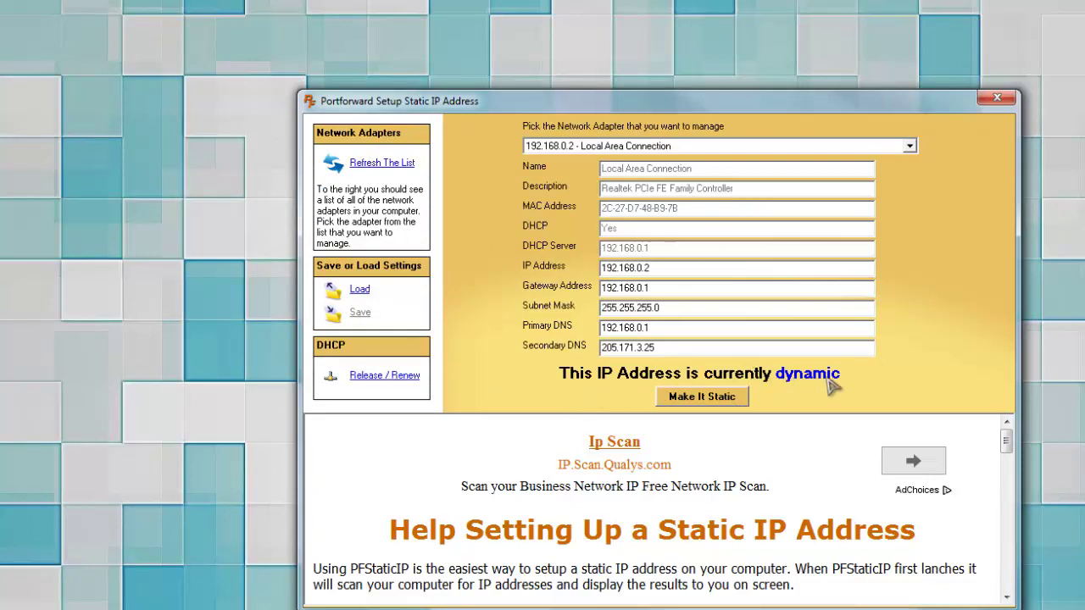
left_click(702, 399)
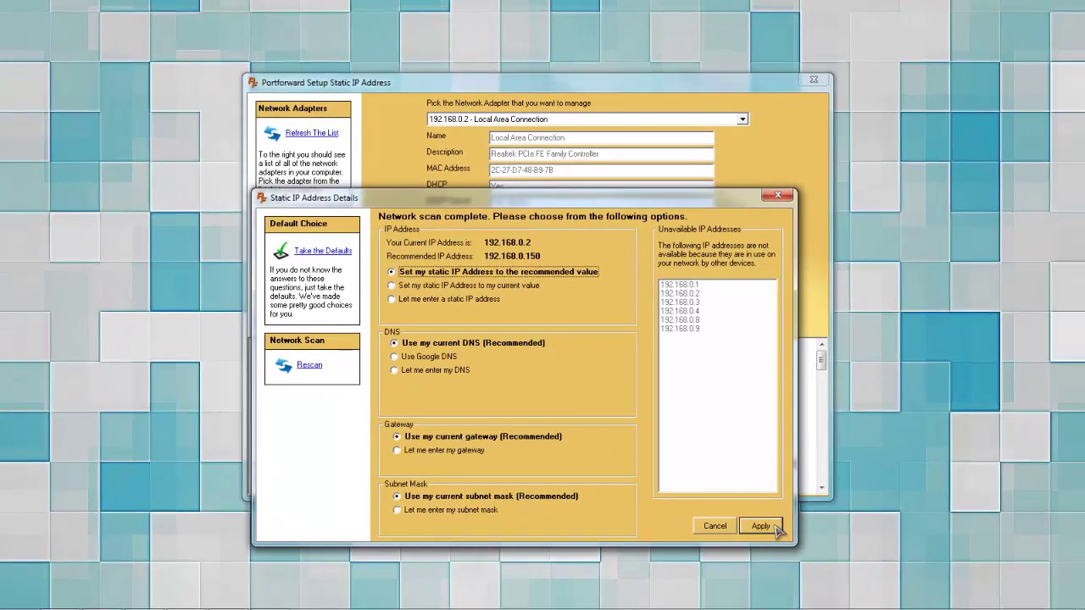
Apply the recommended static address 192.168.0.150, then close PFStaticIP
left_click(760, 525)
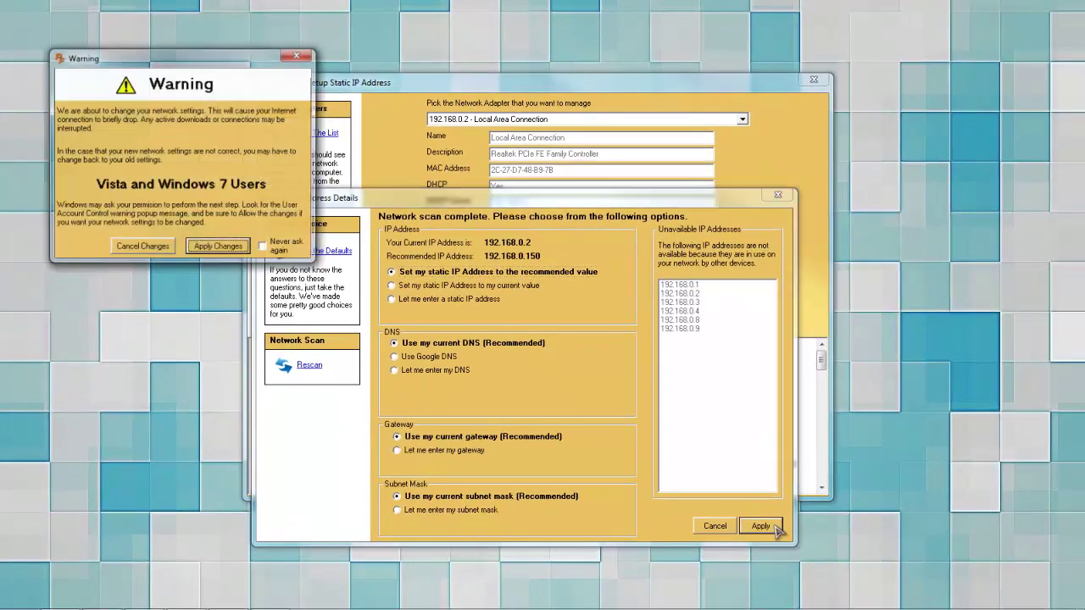
left_click(236, 246)
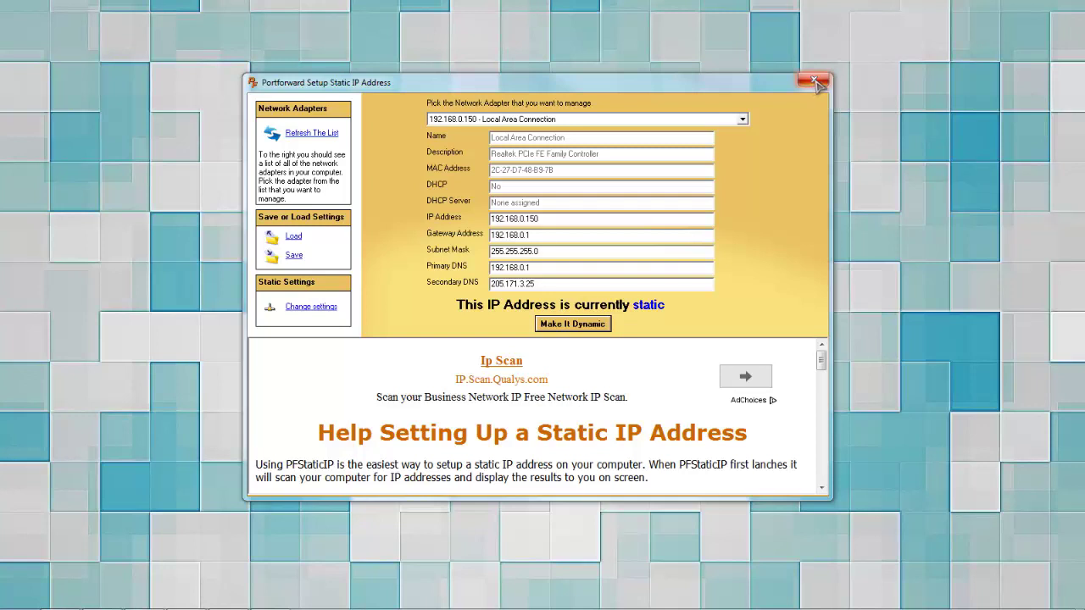
left_click(816, 82)
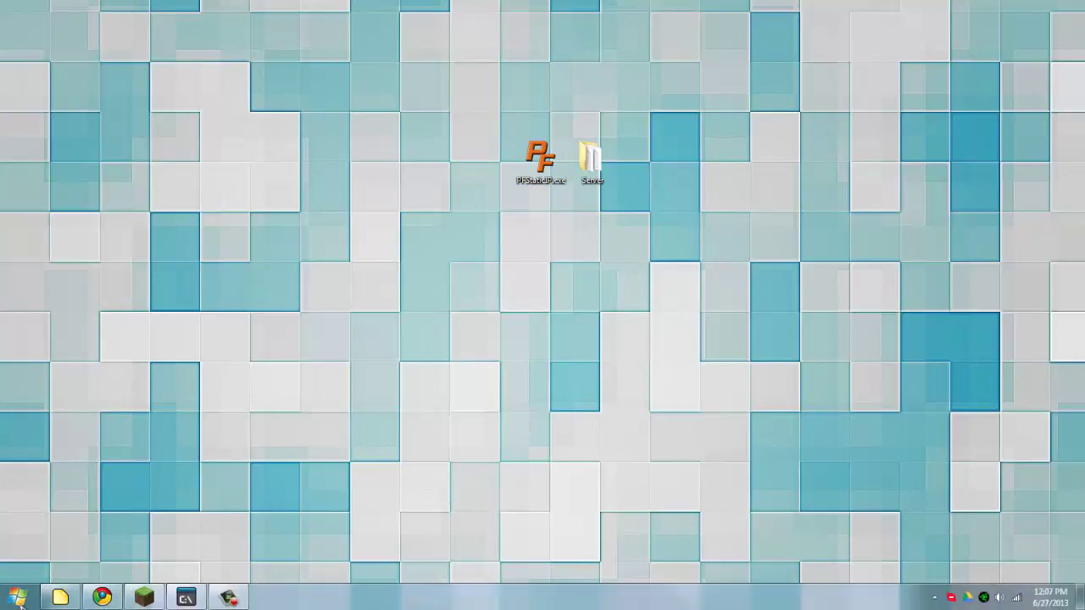
Run ipconfig in Command Prompt and enlarge the console to see the adapter details
left_click(18, 596)
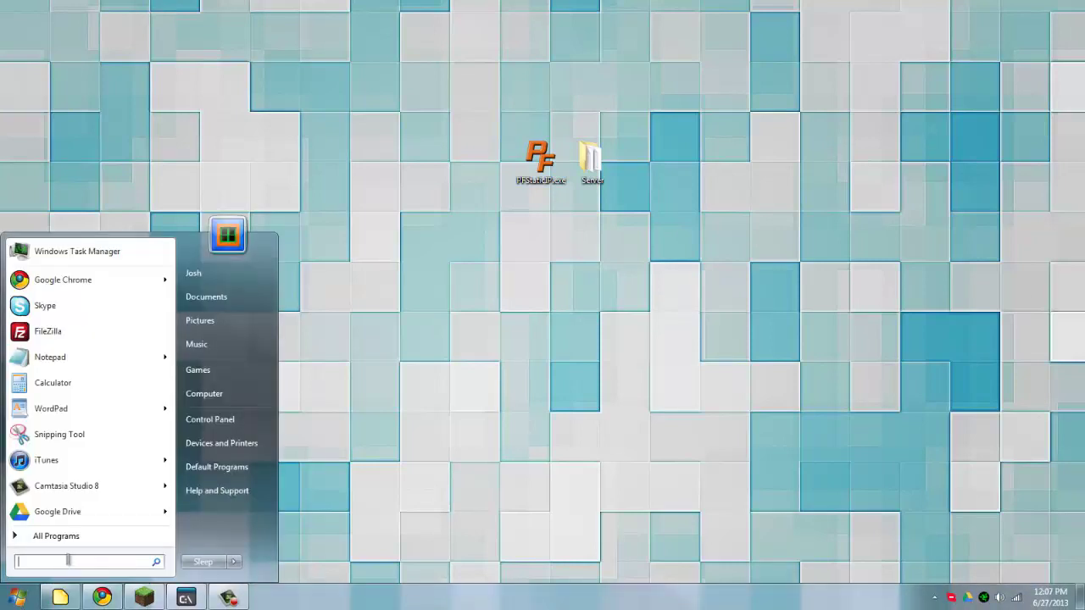
type("cmd")
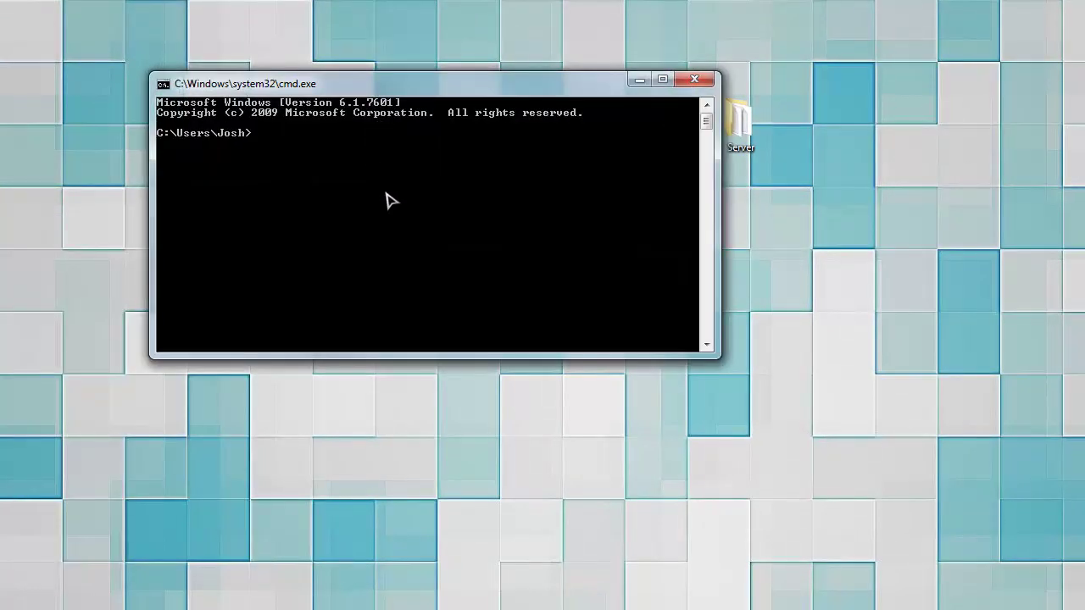
type("ipconfig")
key("Return")
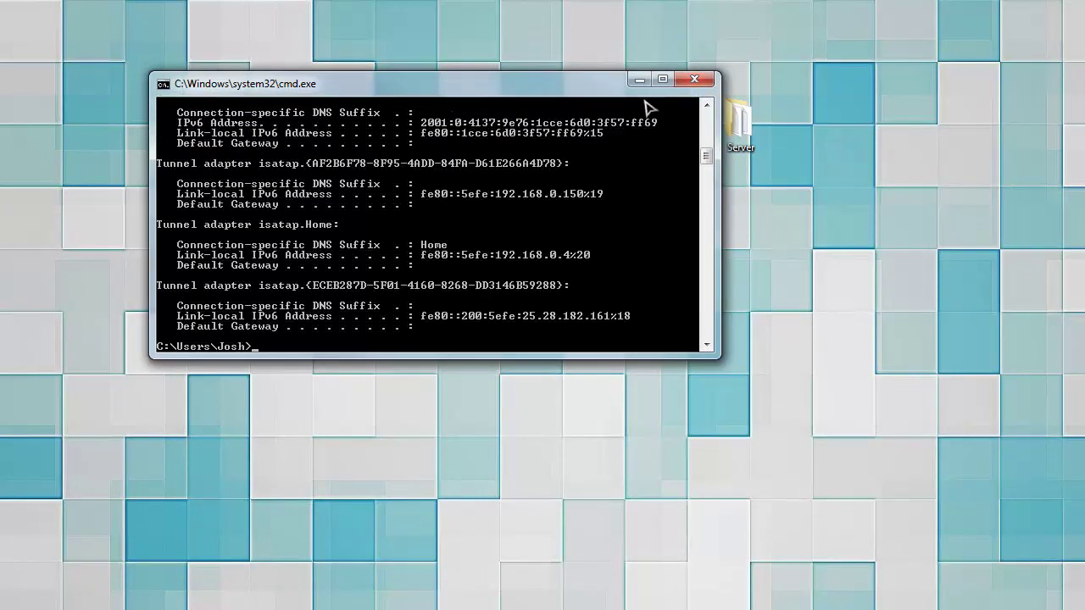
left_click_drag(531, 358, 525, 540)
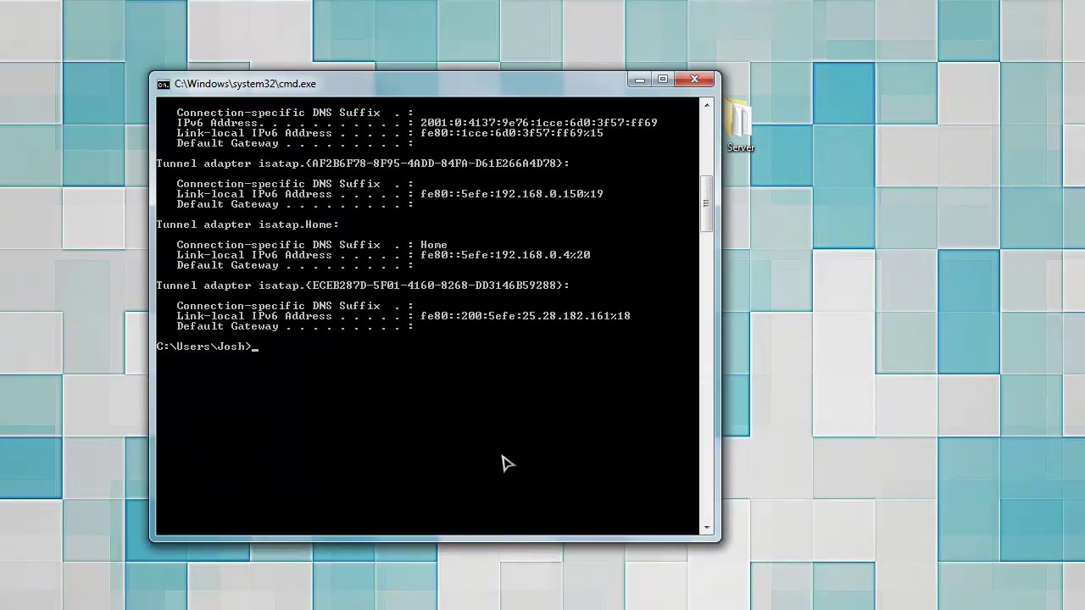
scroll(503, 406, "up", 4)
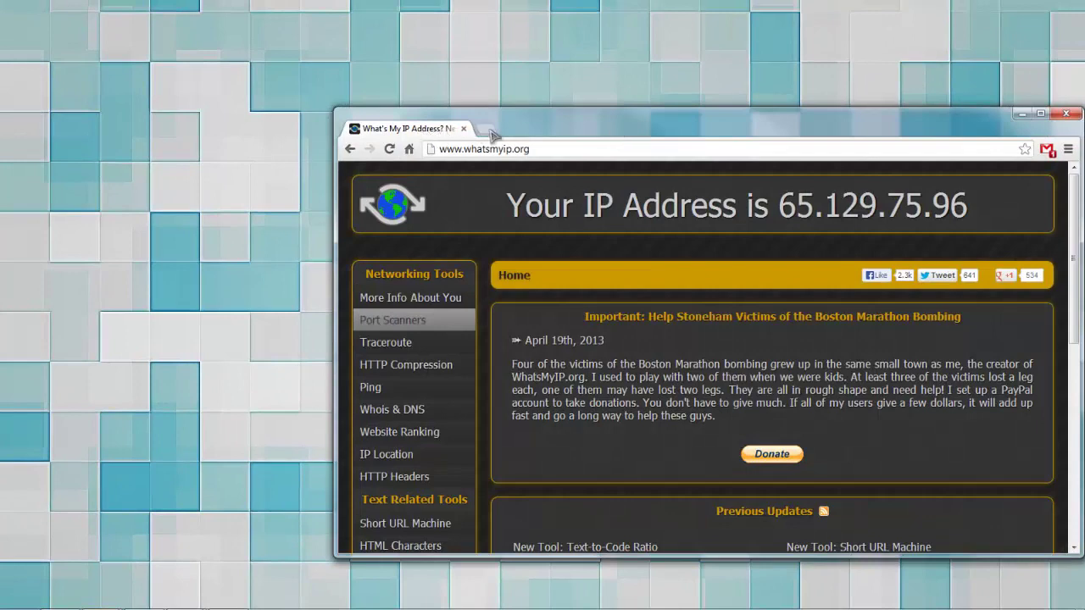
Maximize Chrome and highlight the public IP 65.129.75.96 shown on whatsmyip.org
double_click(547, 129)
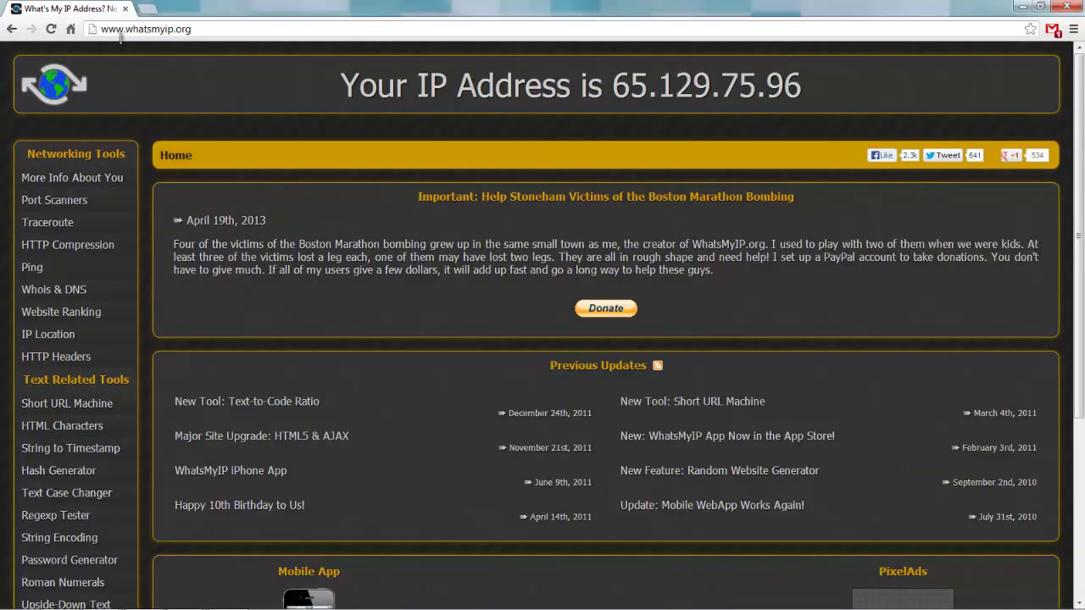
left_click_drag(616, 89, 836, 95)
left_click(841, 100)
Load the router configuration page at 192.168.0.1 in a new tab, plus another blank tab
left_click(148, 10)
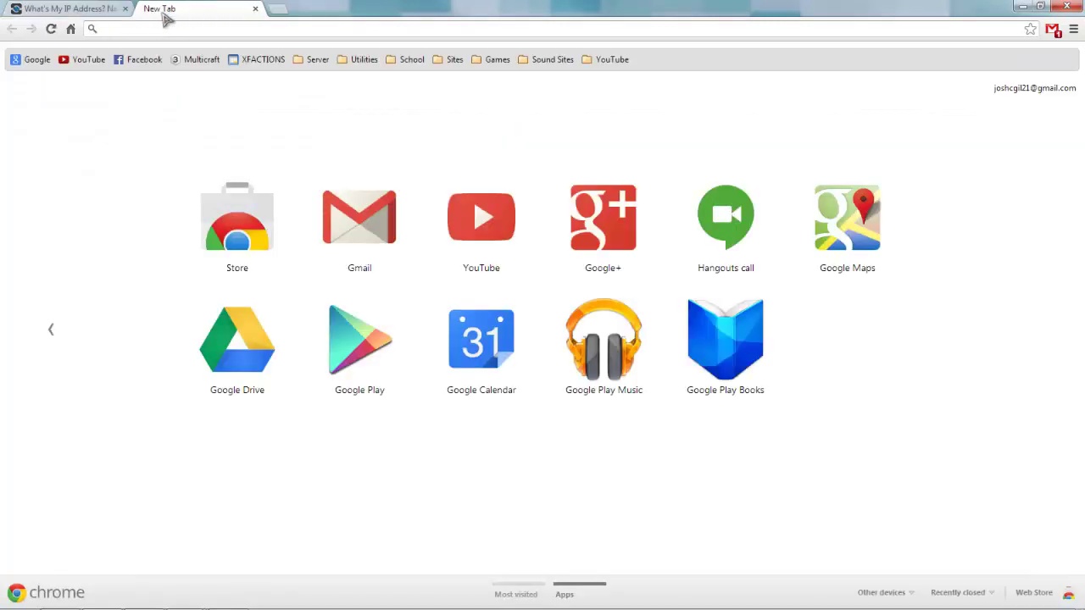
type("192.1")
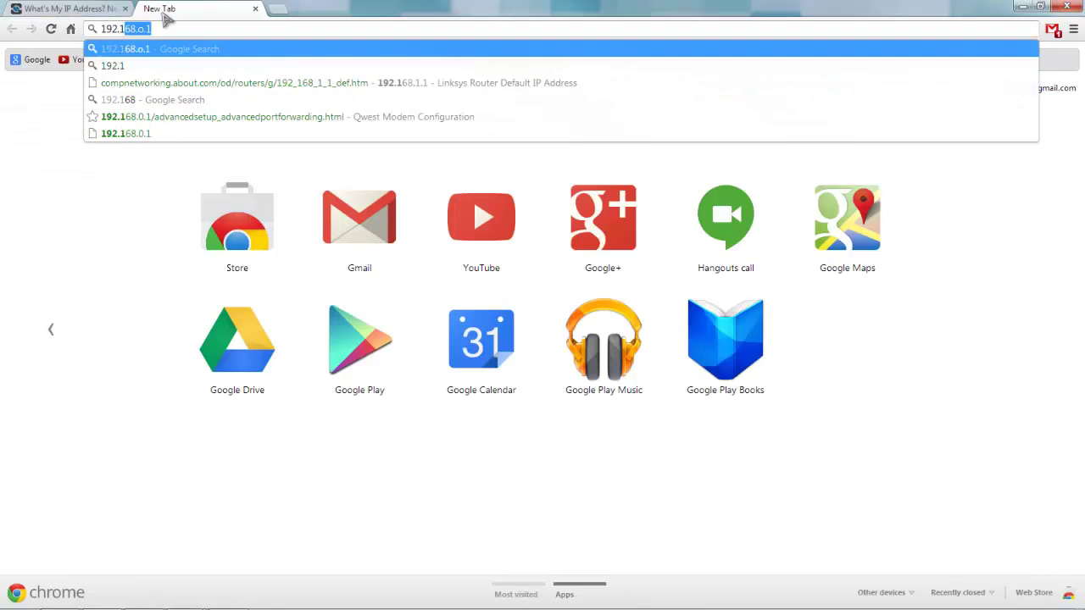
type("68")
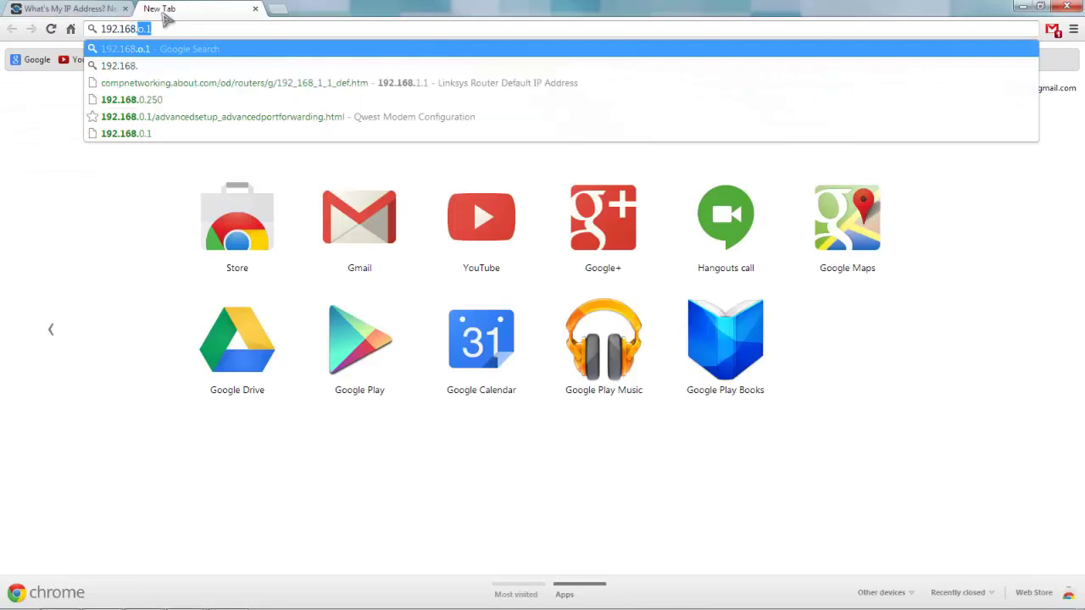
type(".0.1")
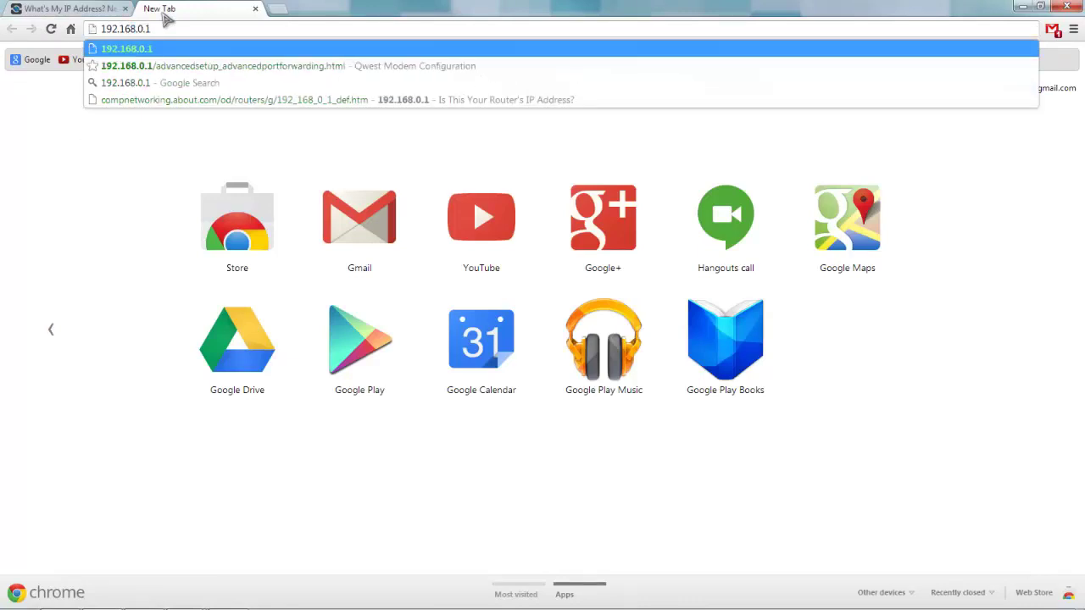
key("Return")
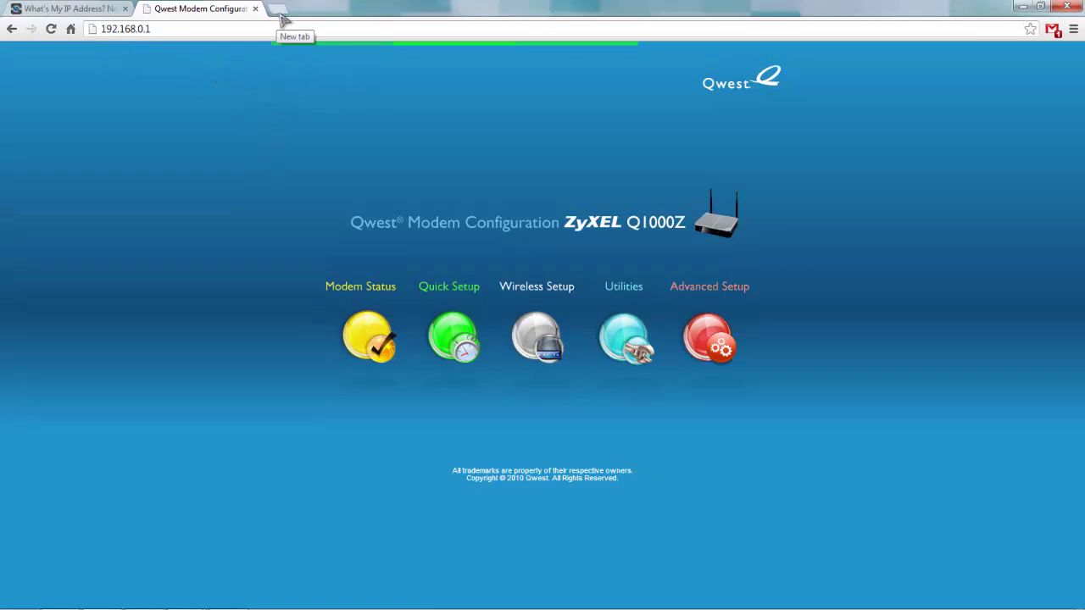
left_click(278, 12)
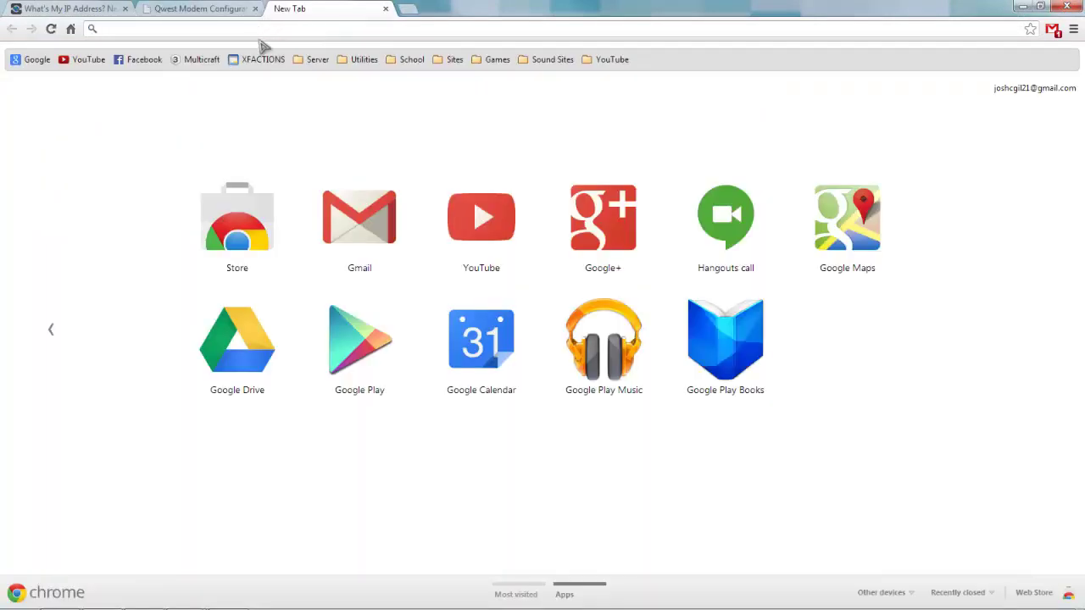
Load portforward.com and browse its Port Forwarding Guides router index
type("port")
key("Return")
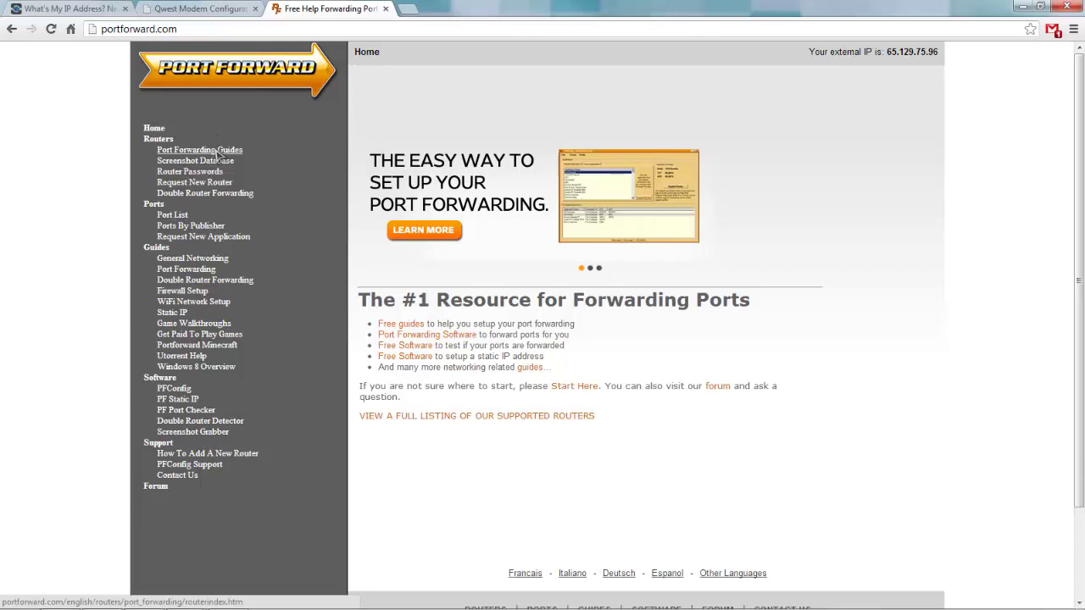
left_click(216, 152)
scroll(502, 274, "down", 2)
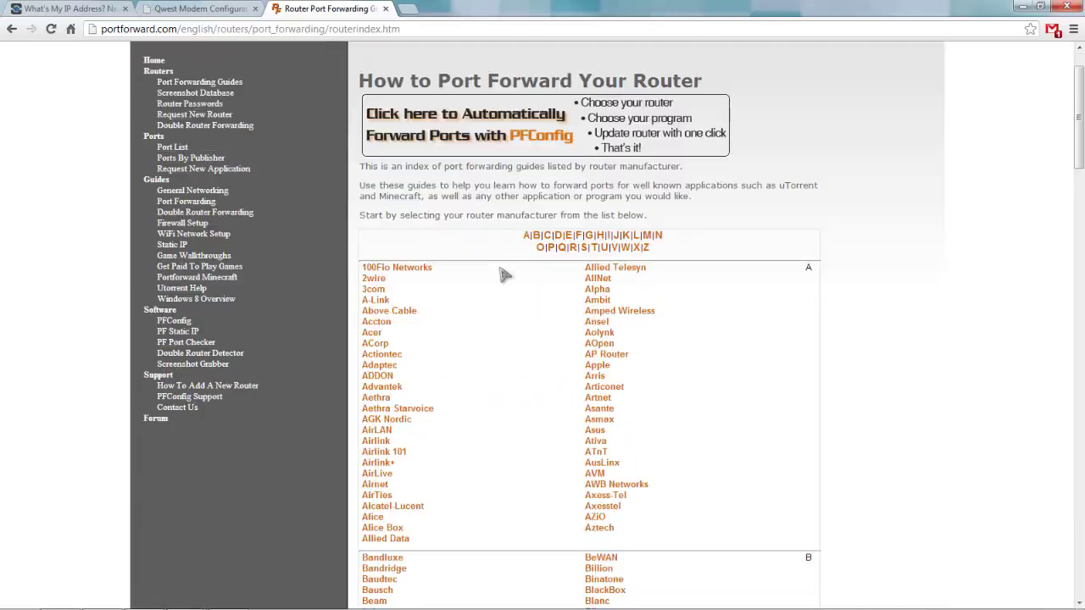
scroll(513, 280, "down", 20)
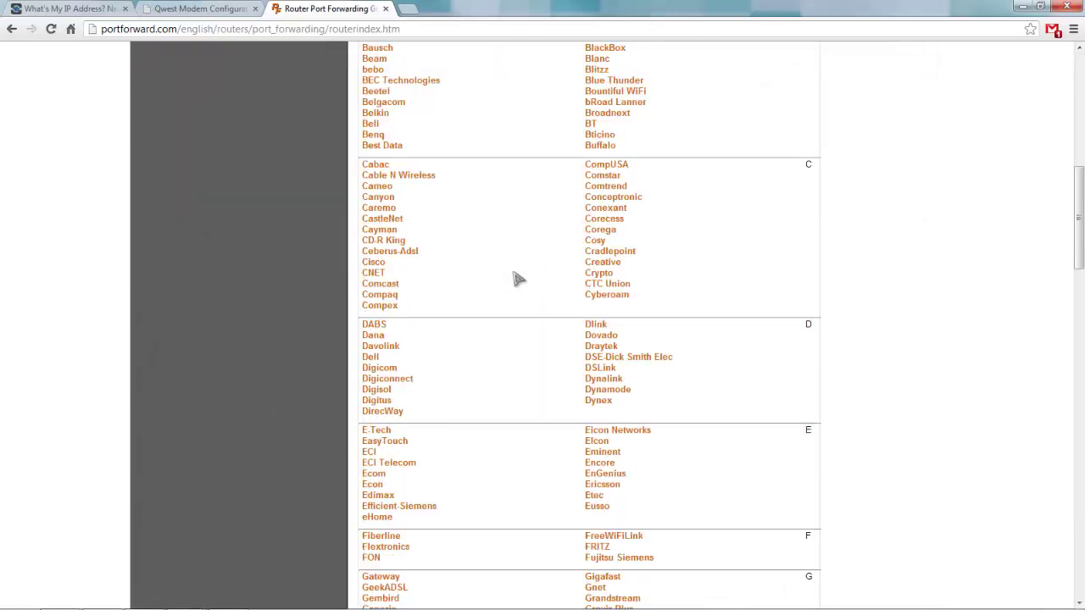
scroll(518, 284, "down", 7)
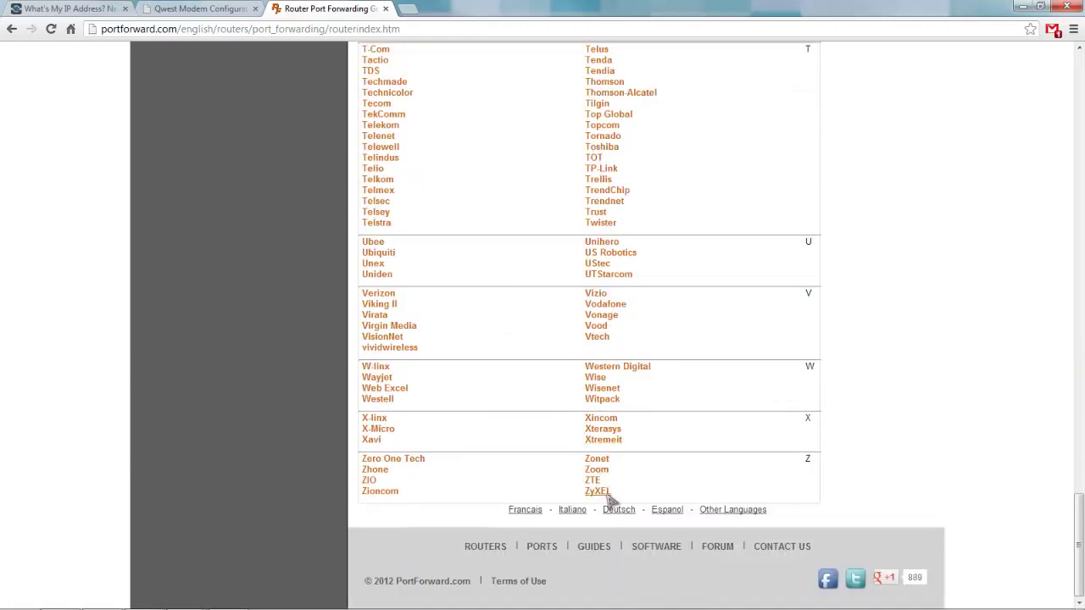
Open the ZyXEL router guides past the adblocker notice and scroll to the Q models
left_click(606, 494)
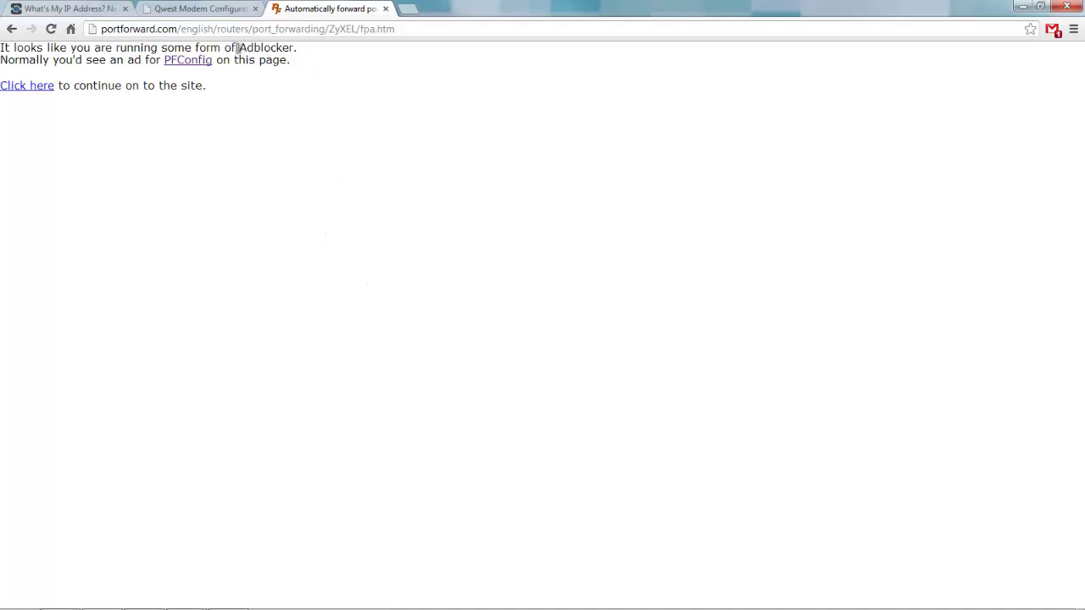
left_click_drag(237, 47, 298, 49)
left_click(412, 73)
left_click(37, 87)
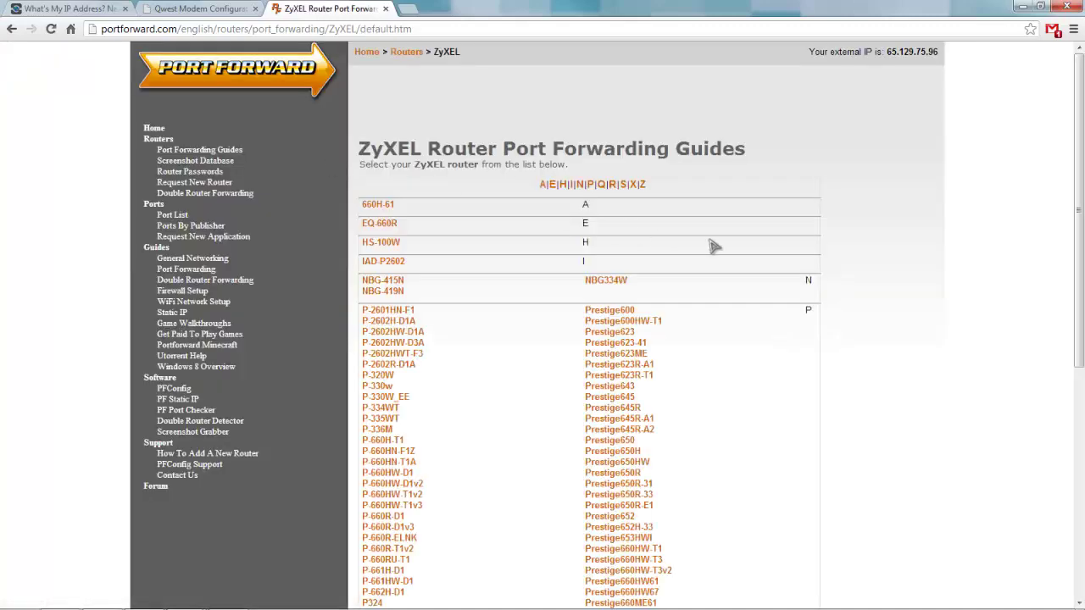
scroll(714, 246, "down", 5)
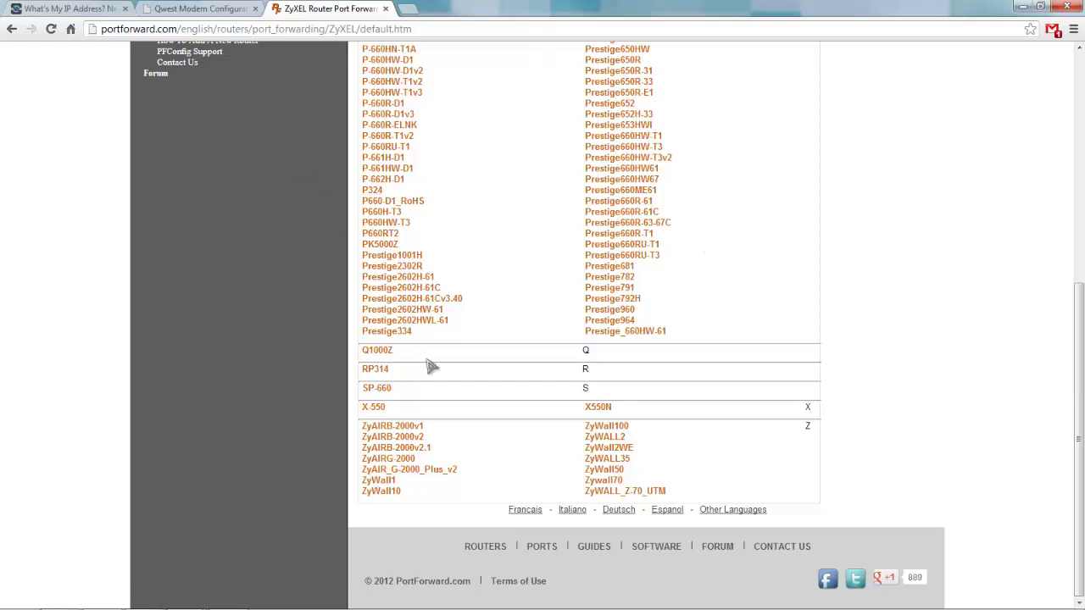
Open the Q1000Z guide list and select the Minecraft Server guide
left_click(383, 356)
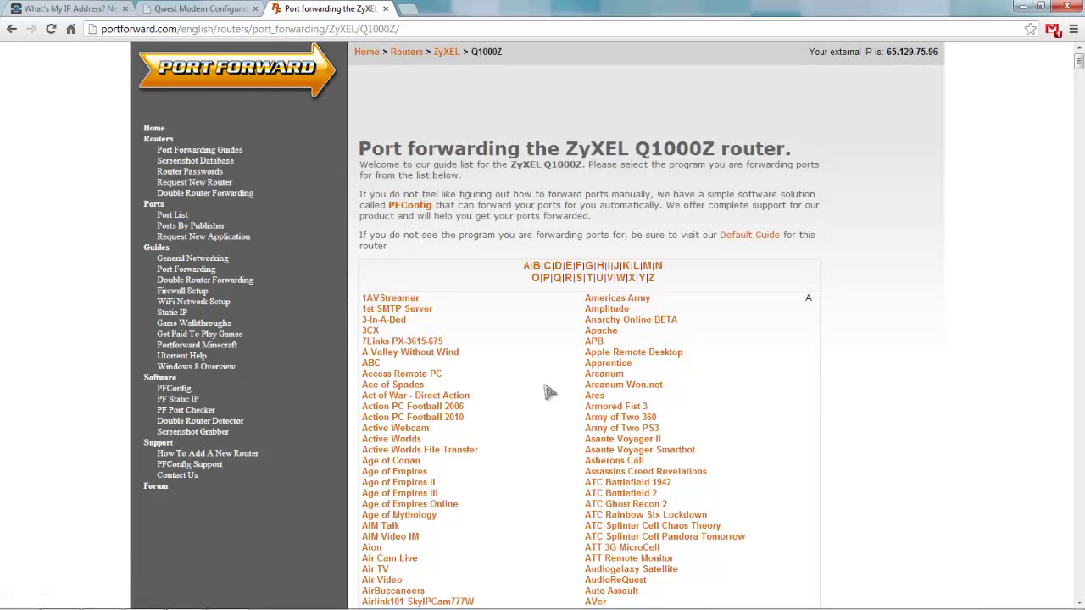
scroll(702, 254, "down", 5)
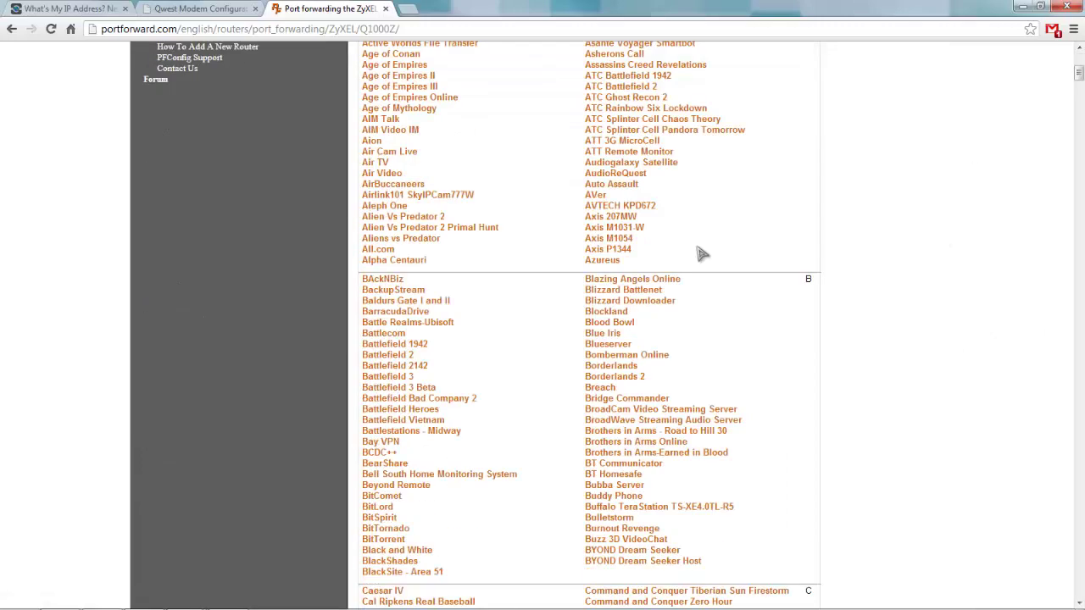
scroll(381, 445, "down", 2)
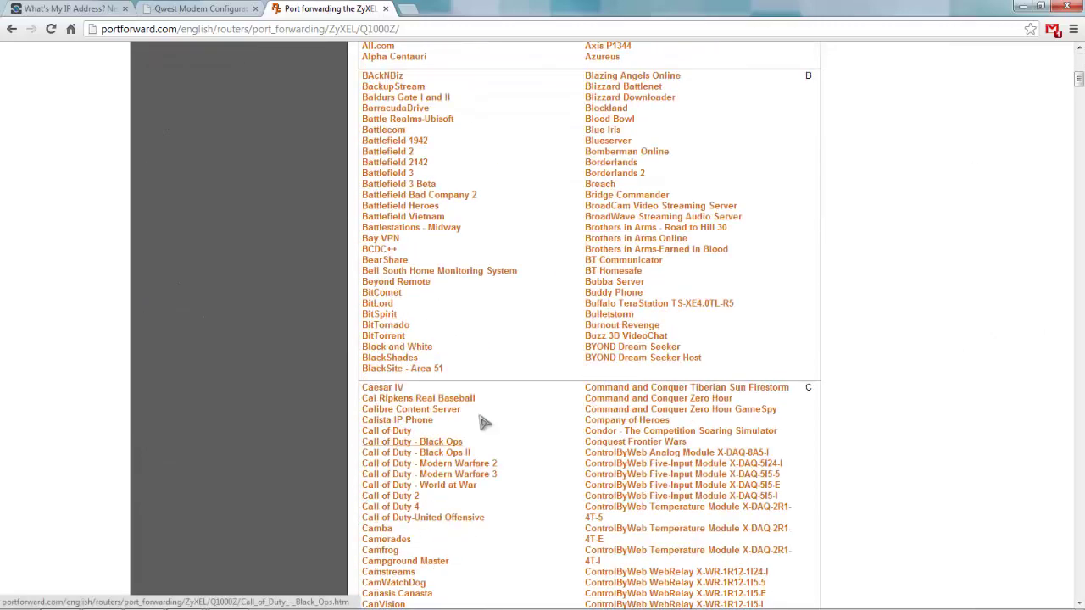
scroll(511, 365, "down", 12)
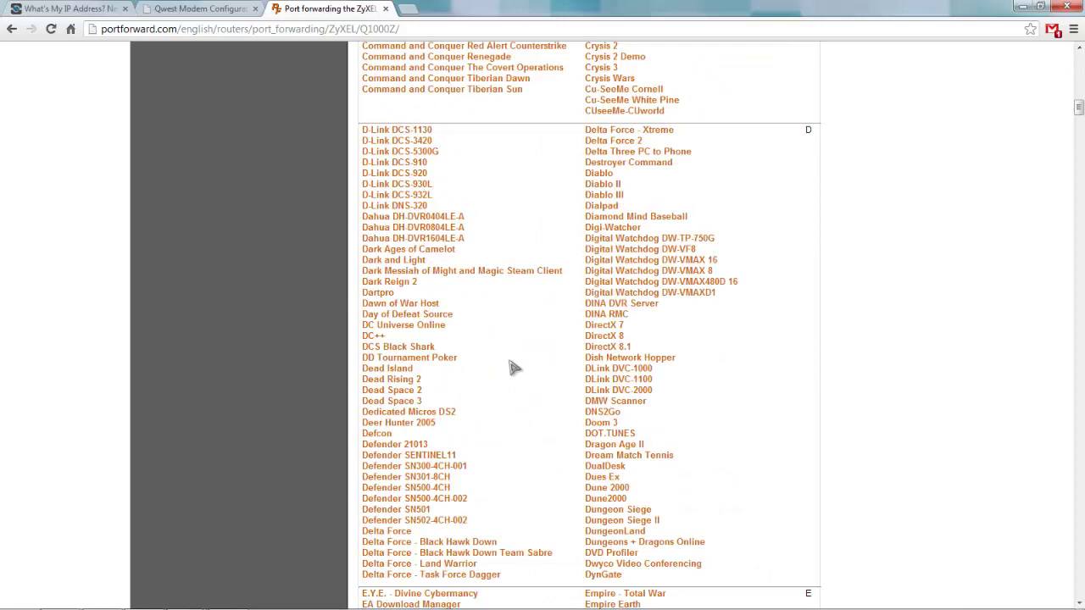
scroll(511, 367, "down", 20)
scroll(509, 395, "down", 20)
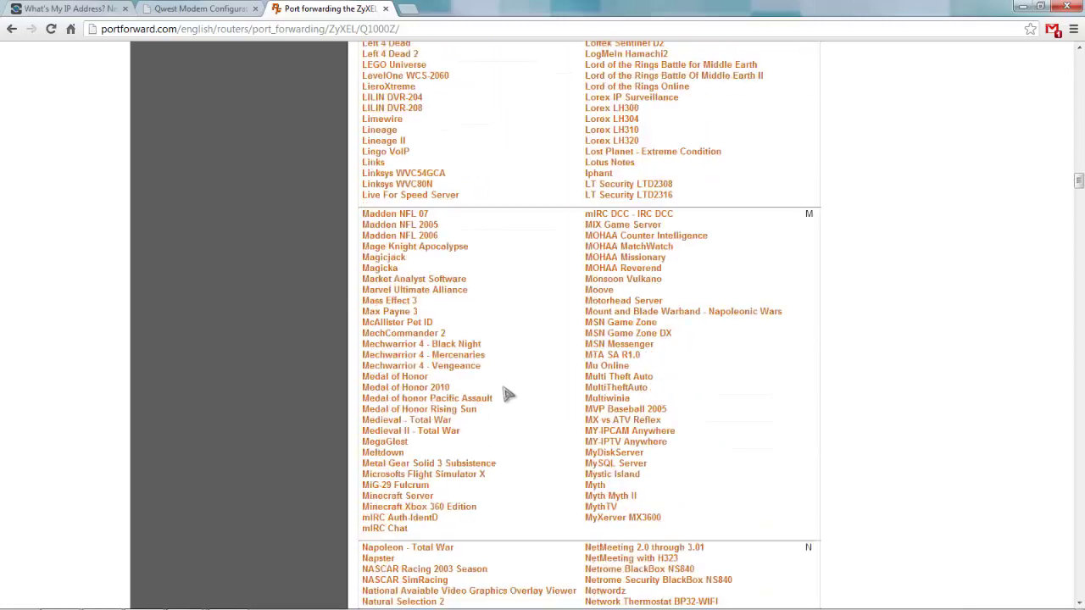
left_click(420, 293)
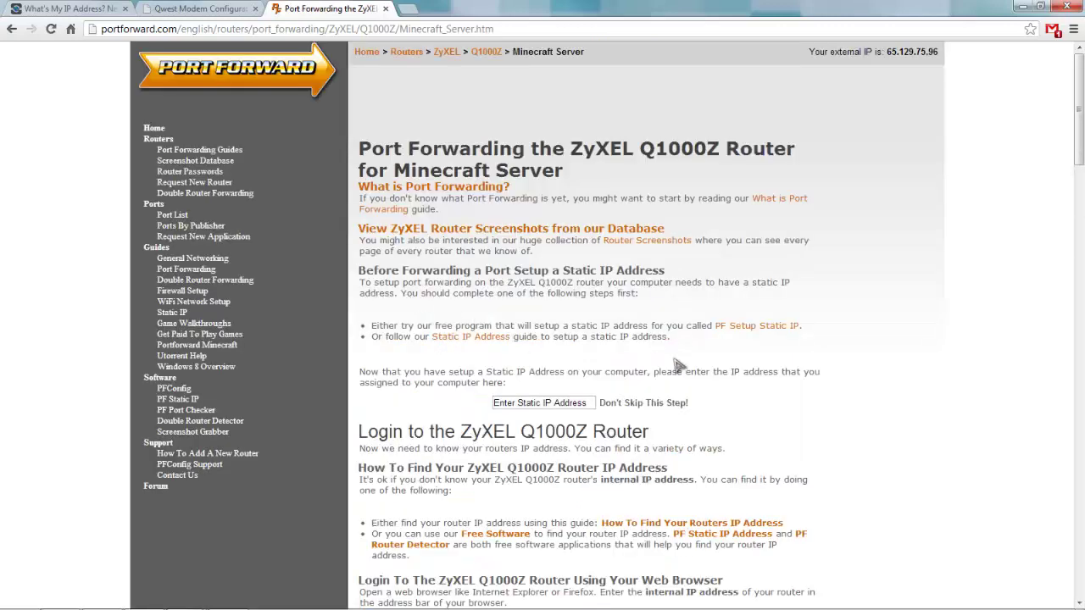
Read through the guide's screenshots and port tables listing 25565 for TCP and UDP
scroll(725, 280, "down", 5)
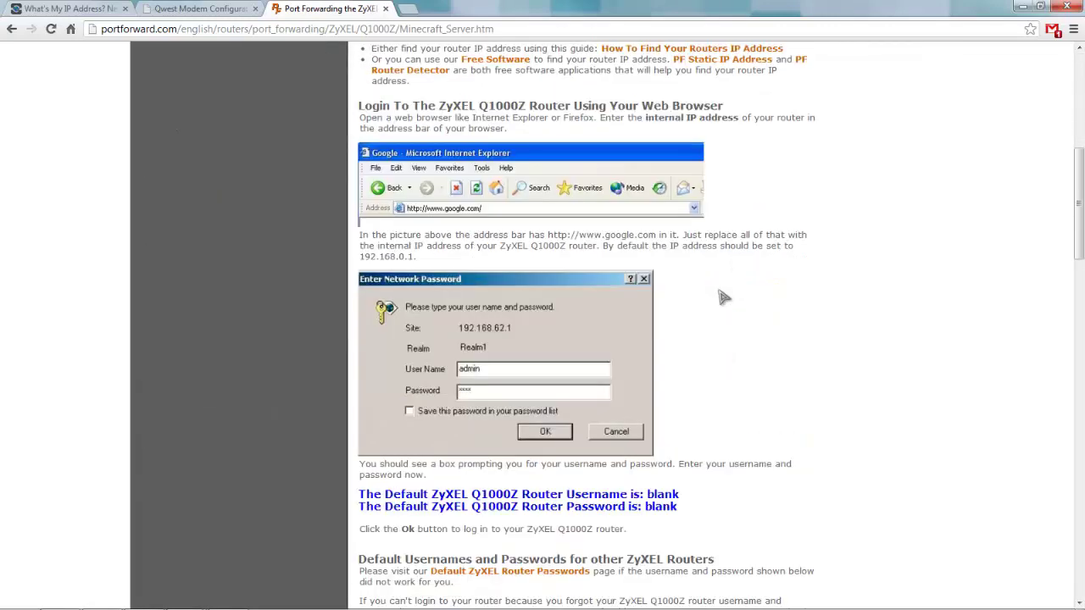
scroll(702, 282, "down", 11)
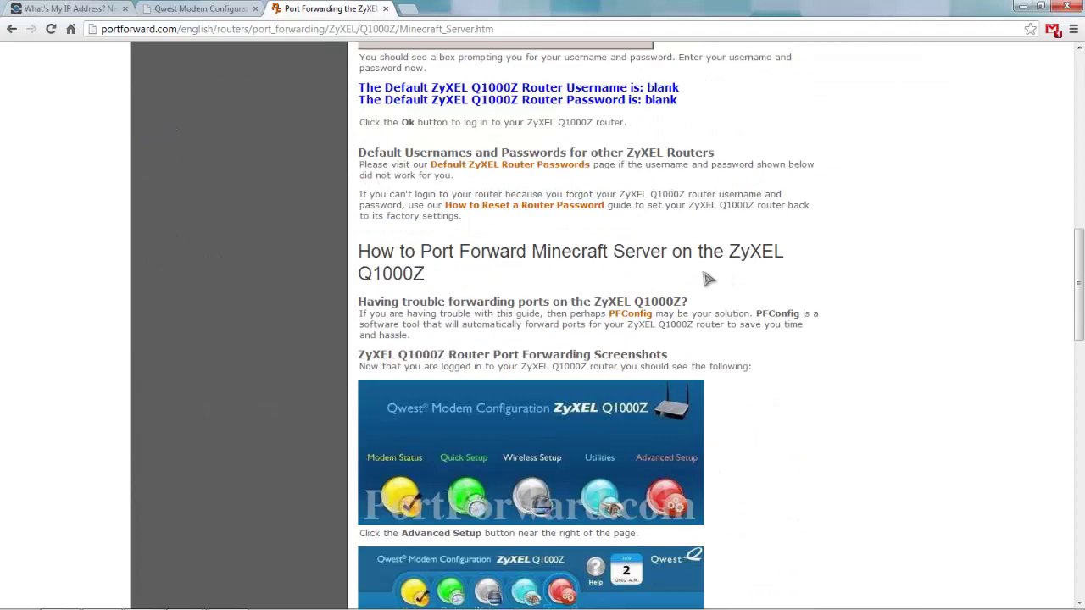
scroll(681, 301, "down", 5)
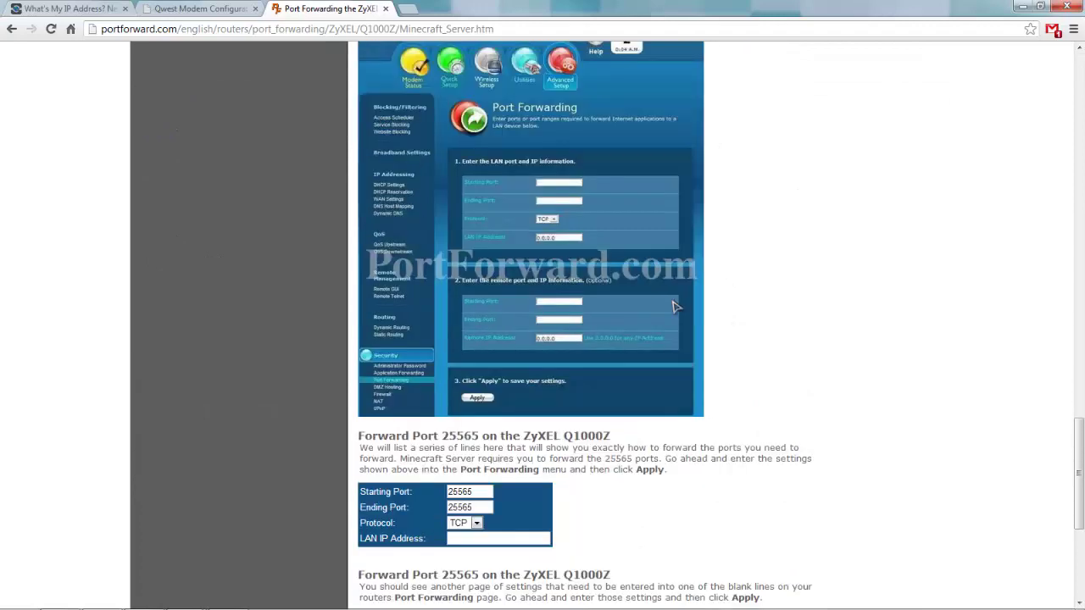
scroll(681, 305, "down", 3)
scroll(669, 280, "up", 5)
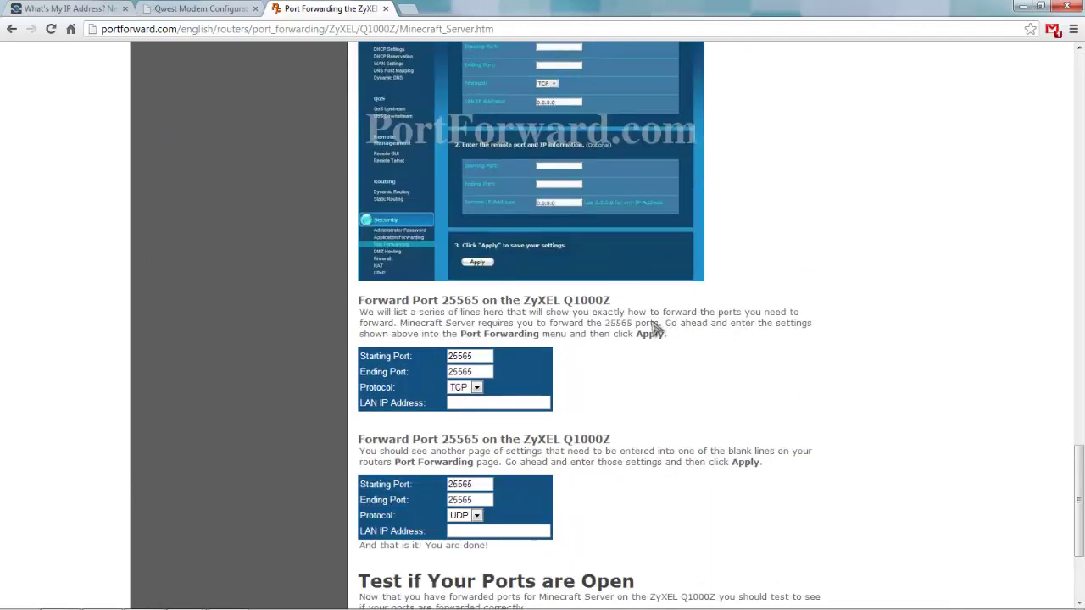
scroll(637, 219, "up", 5)
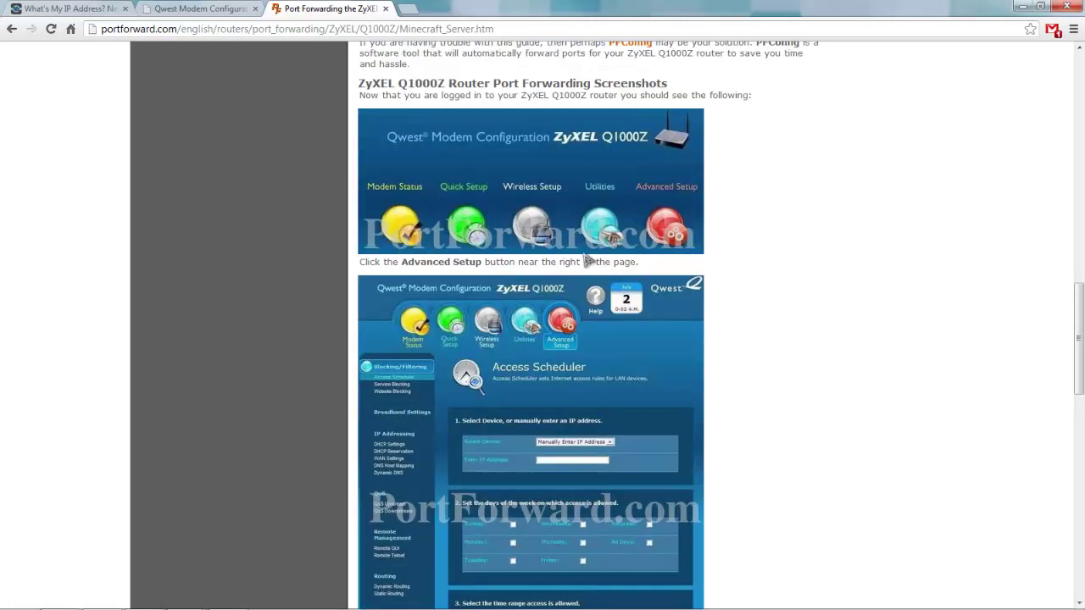
scroll(593, 263, "up", 4)
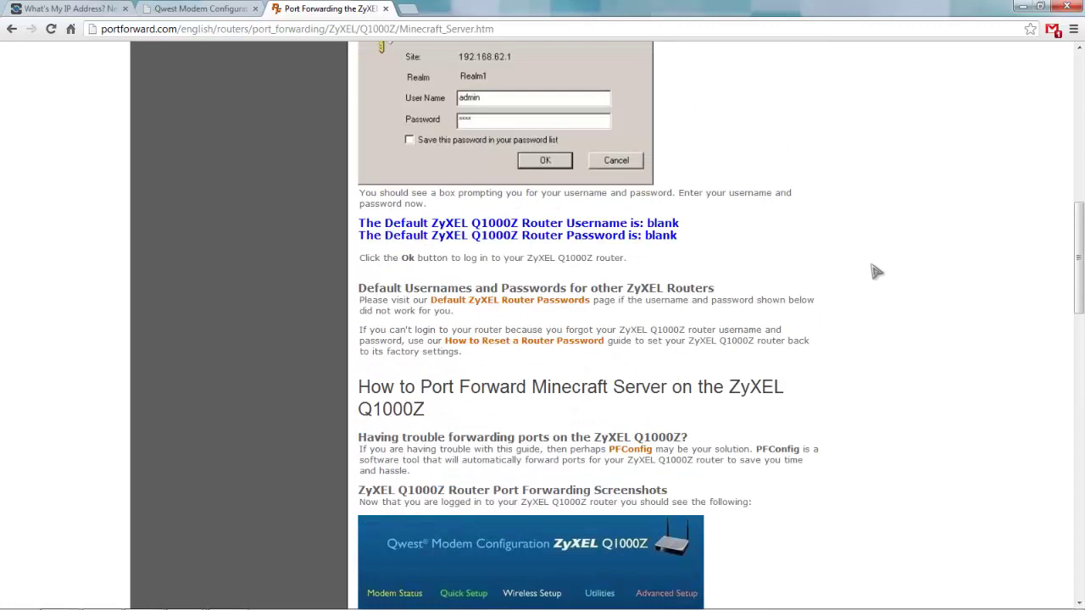
Return to the modem configuration and go to Advanced Setup's Port Forwarding page
left_click(386, 9)
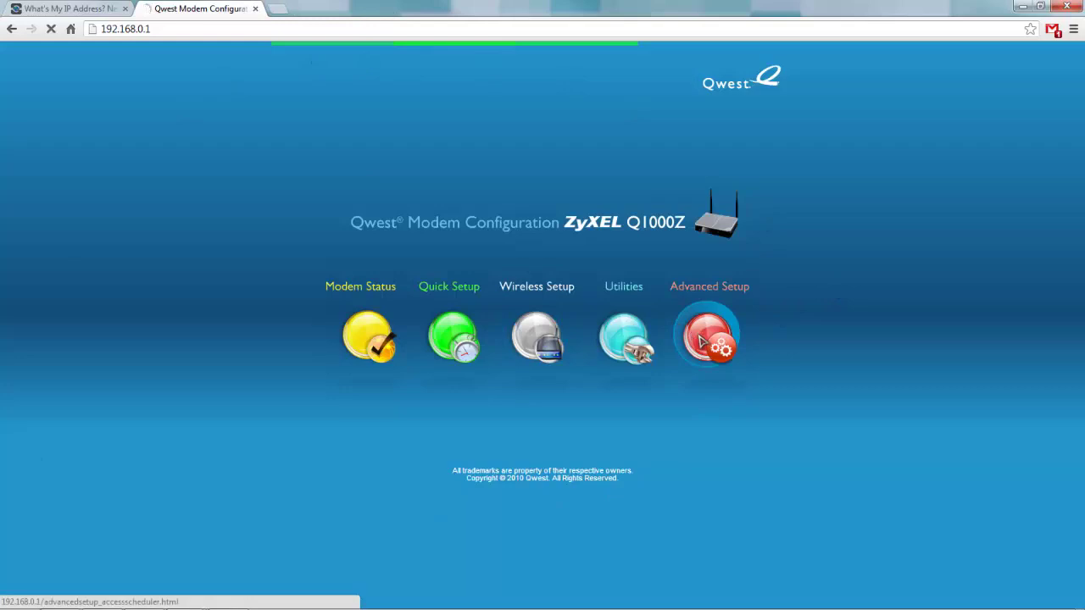
left_click(701, 341)
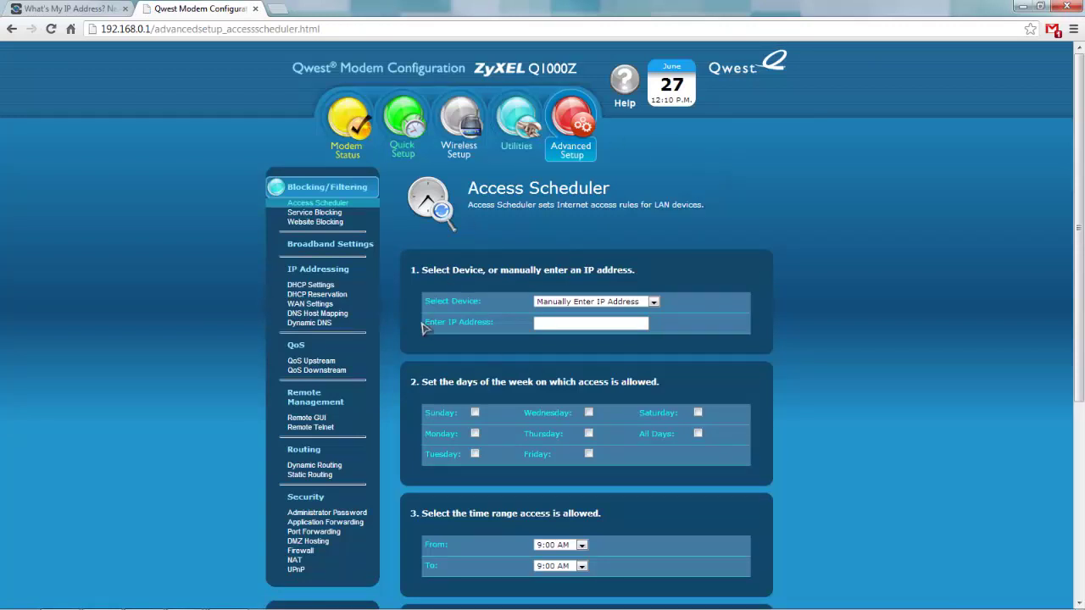
left_click(326, 533)
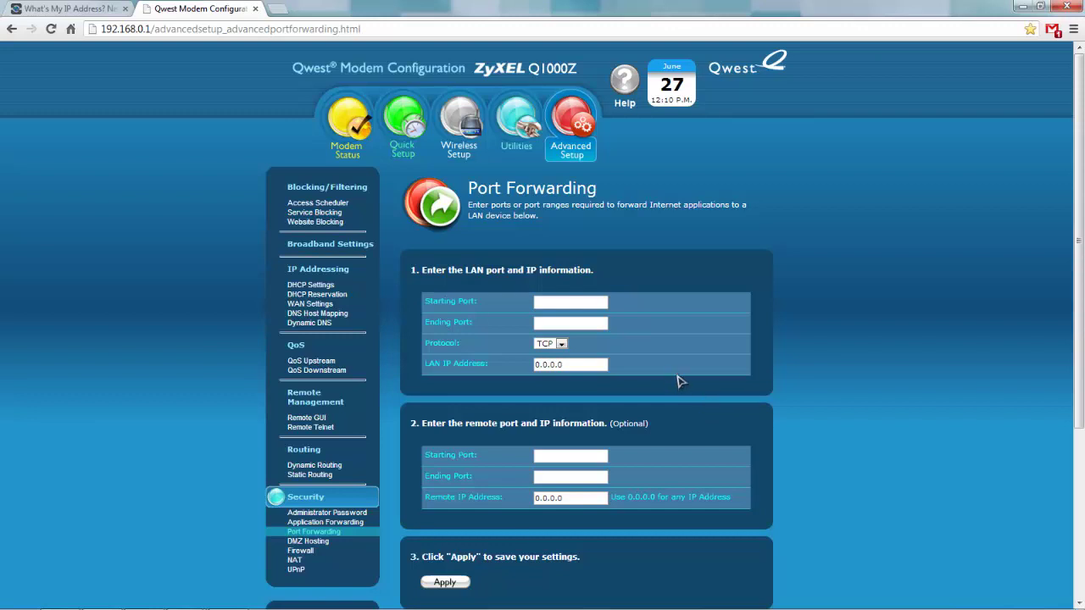
Remove the existing TCP port 25565 forwarding entry from the Port Forwarding List
scroll(678, 382, "down", 2)
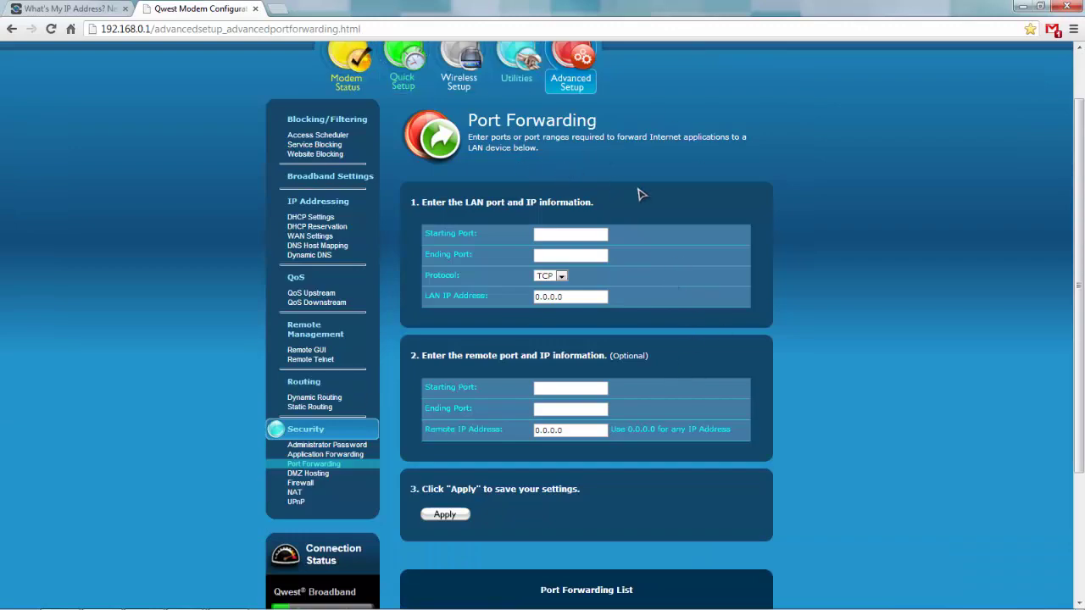
scroll(602, 212, "down", 2)
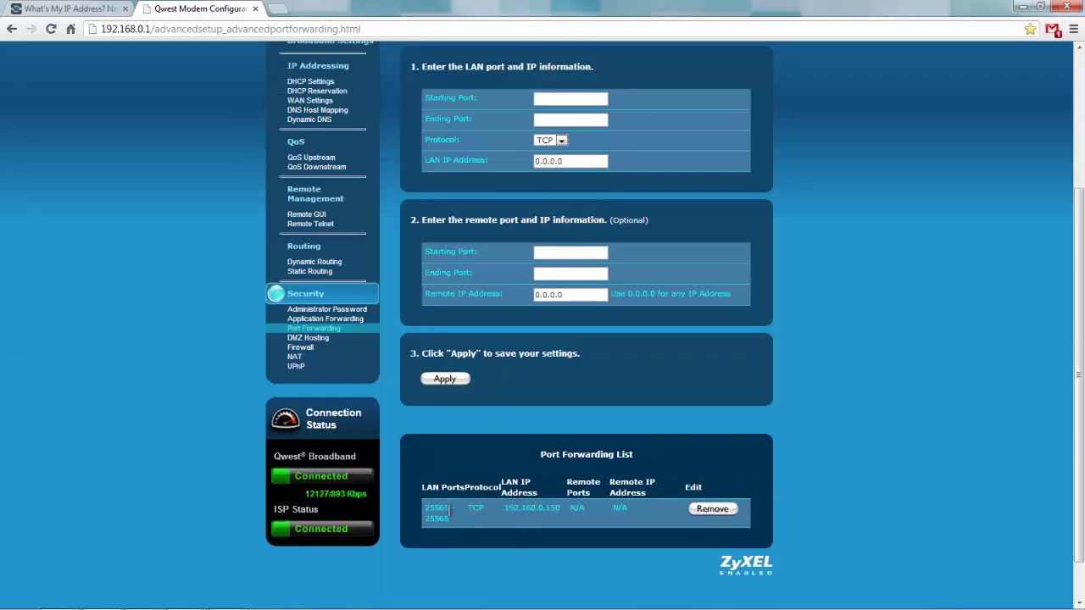
left_click(712, 509)
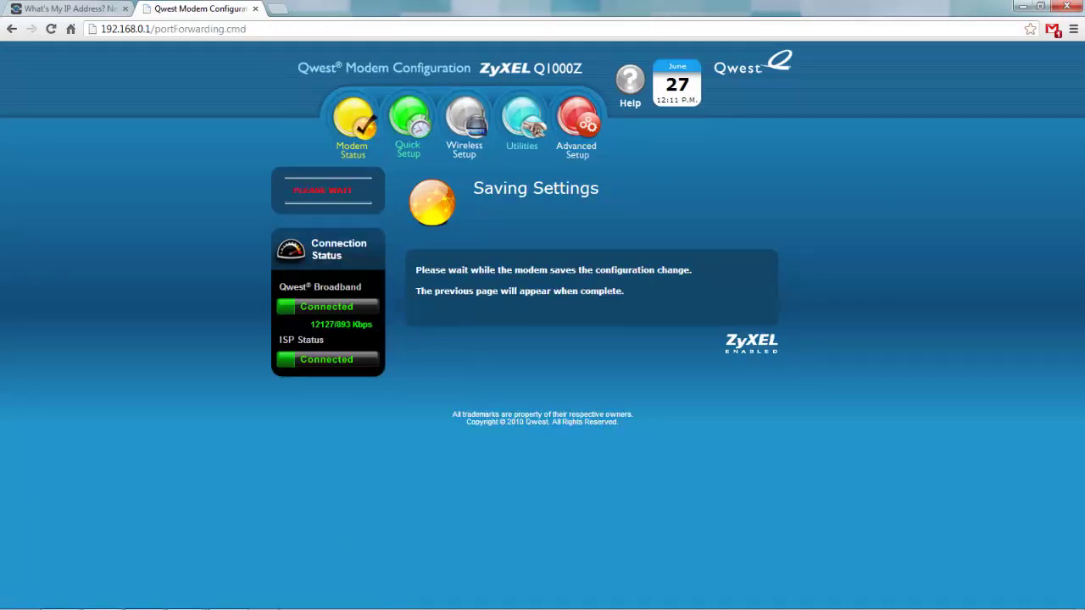
mouse_move(222, 599)
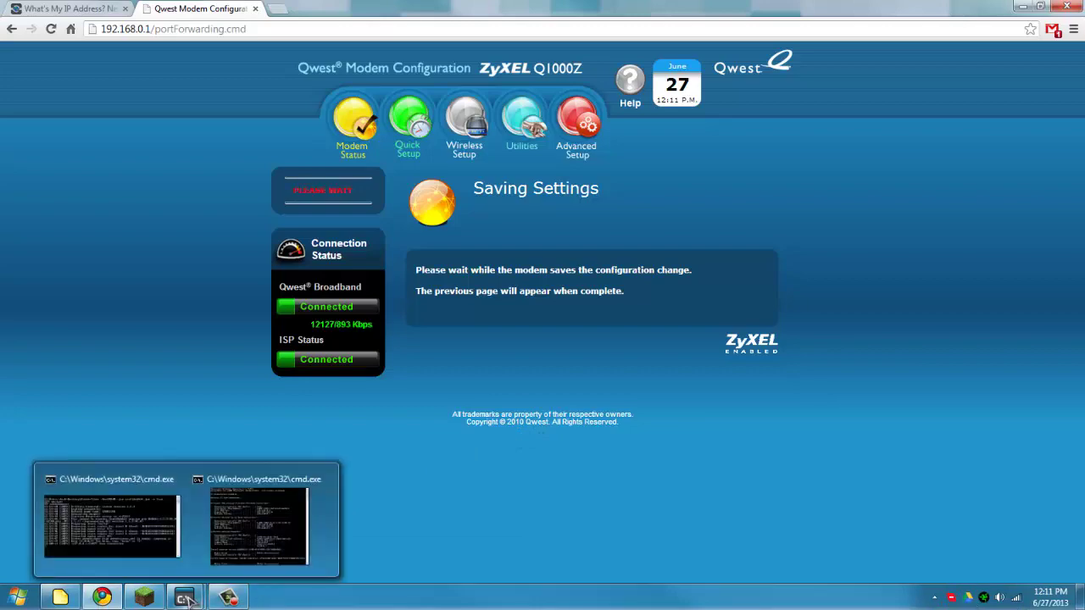
Bring the ipconfig Command Prompt window forward and move it up and to the left
left_click(217, 547)
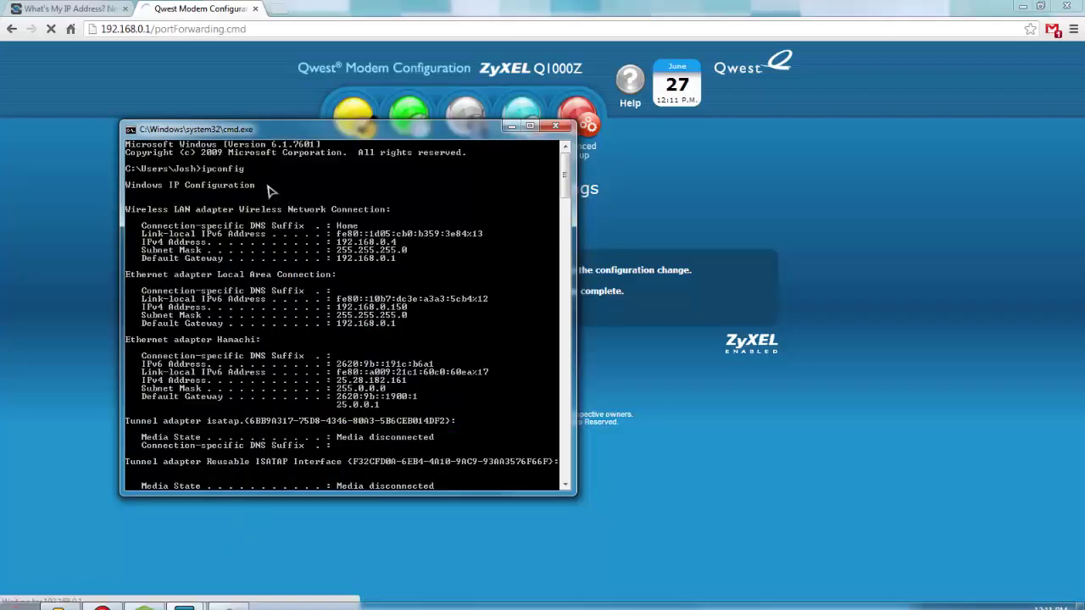
left_click_drag(208, 140, 139, 120)
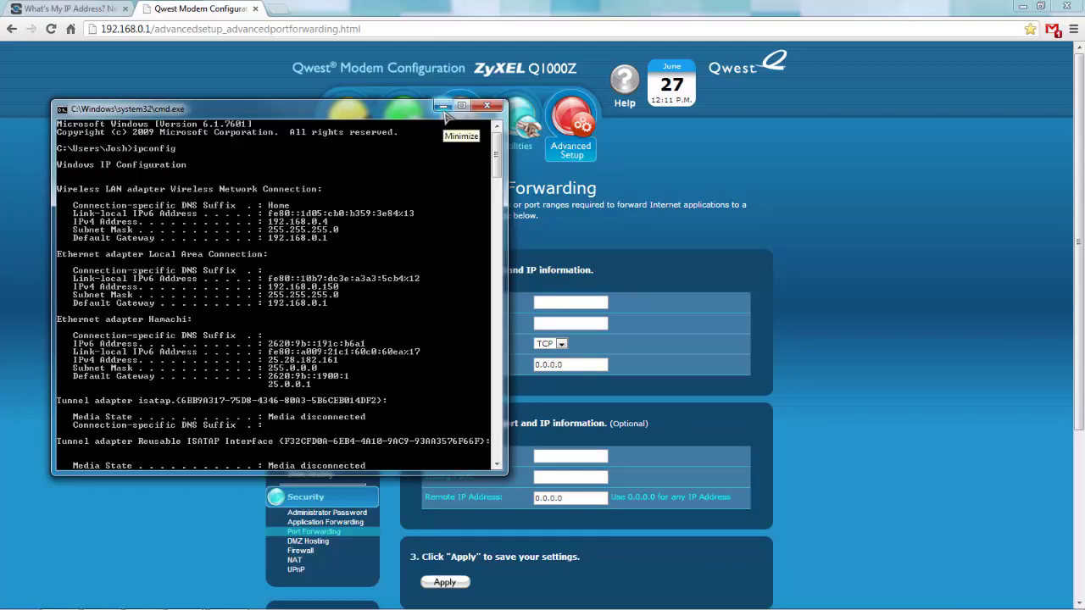
Hide the console and enter 25565 as both the starting and ending port
left_click(443, 106)
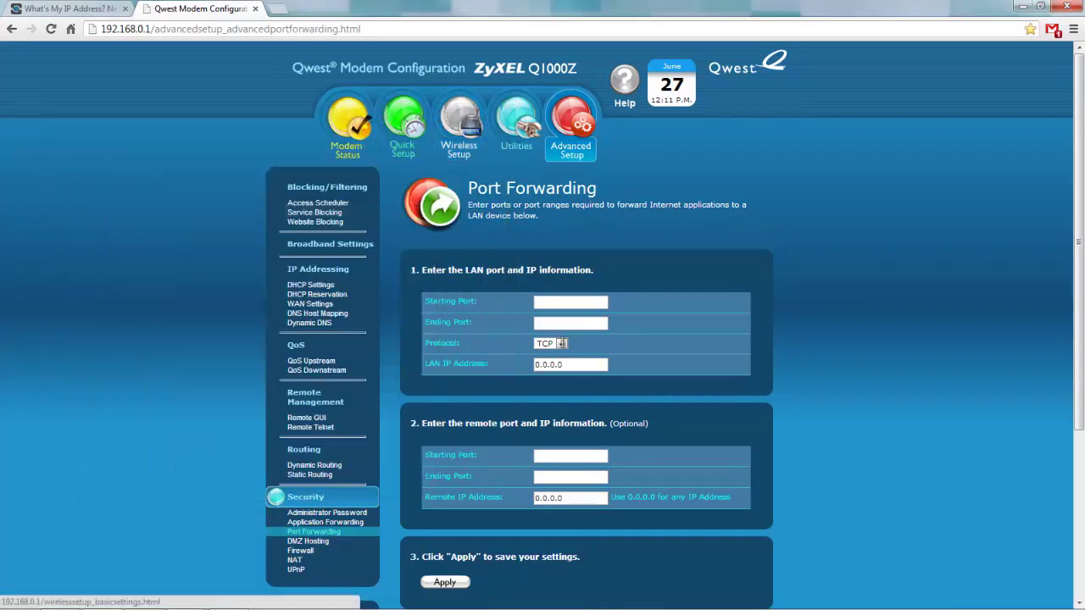
left_click(590, 302)
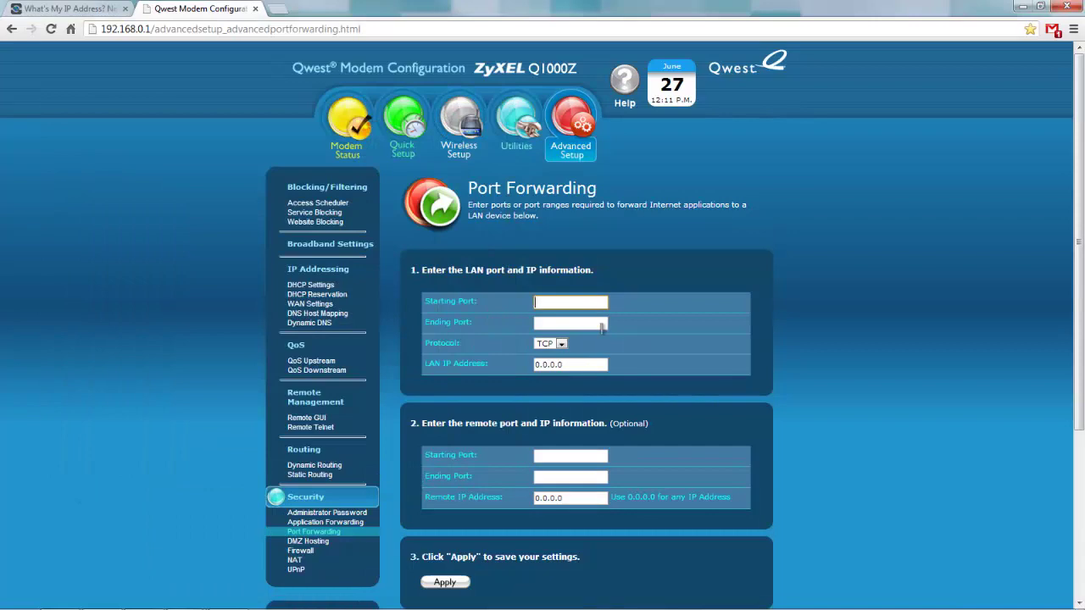
type("25565")
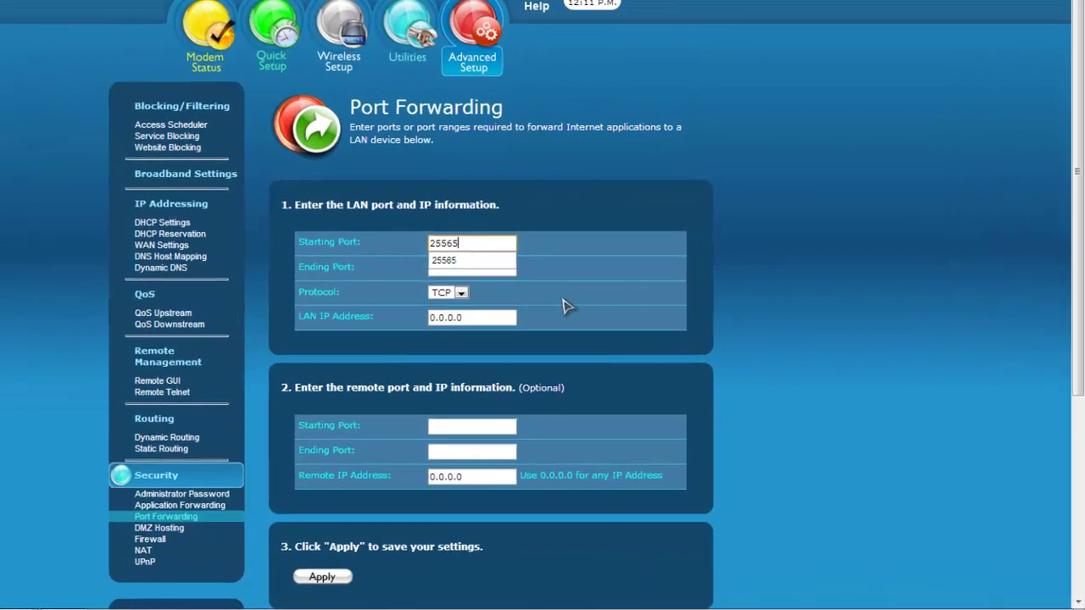
left_click(566, 305)
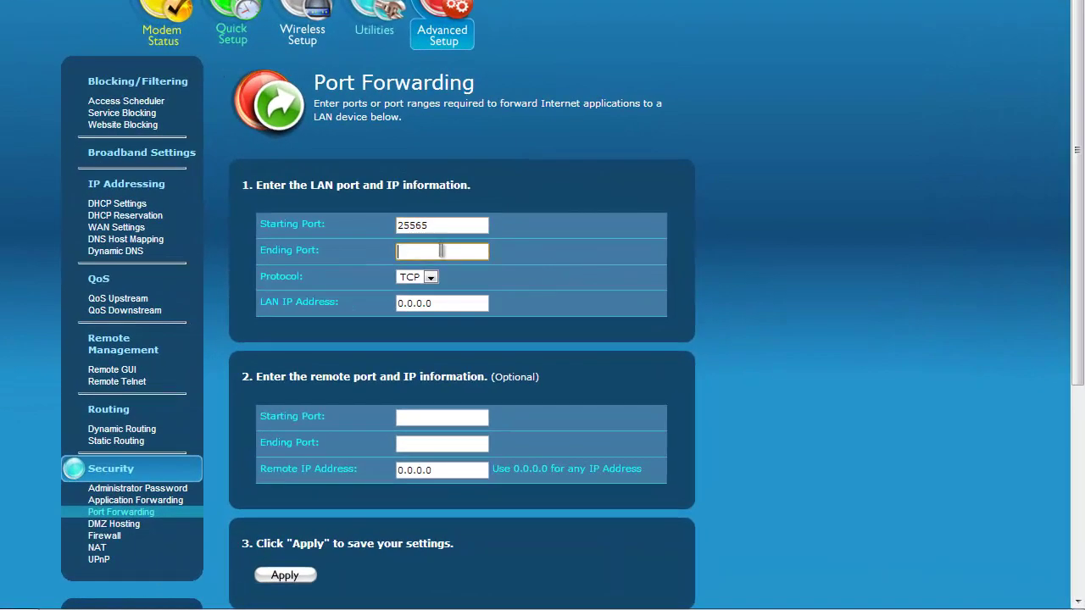
type("255")
left_click(447, 269)
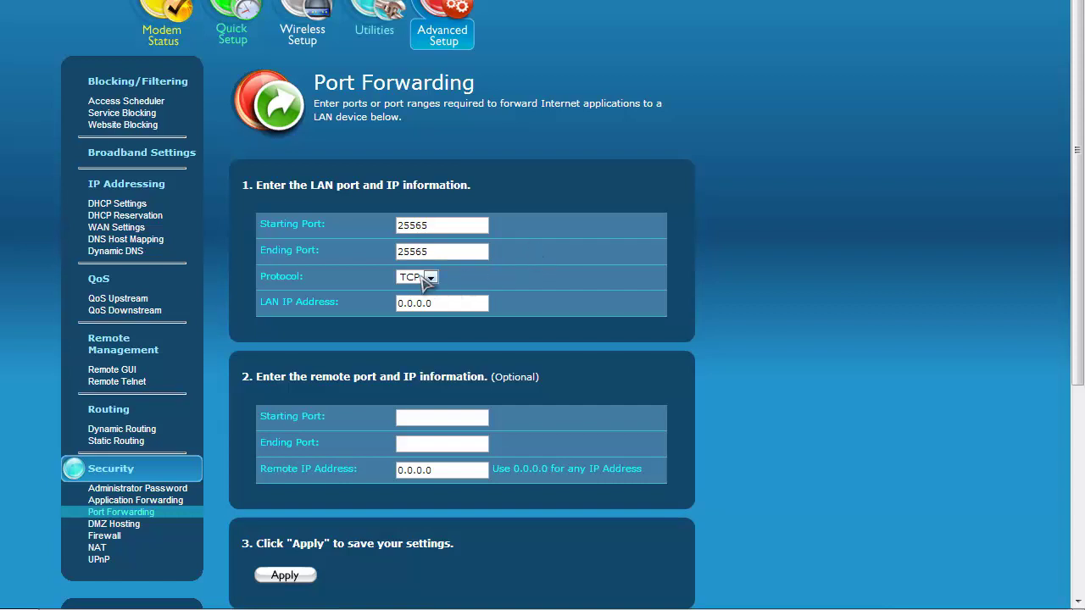
Set LAN IP 192.168.0.150 with TCP protocol, apply the rule, and check the Port Forwarding List
double_click(447, 305)
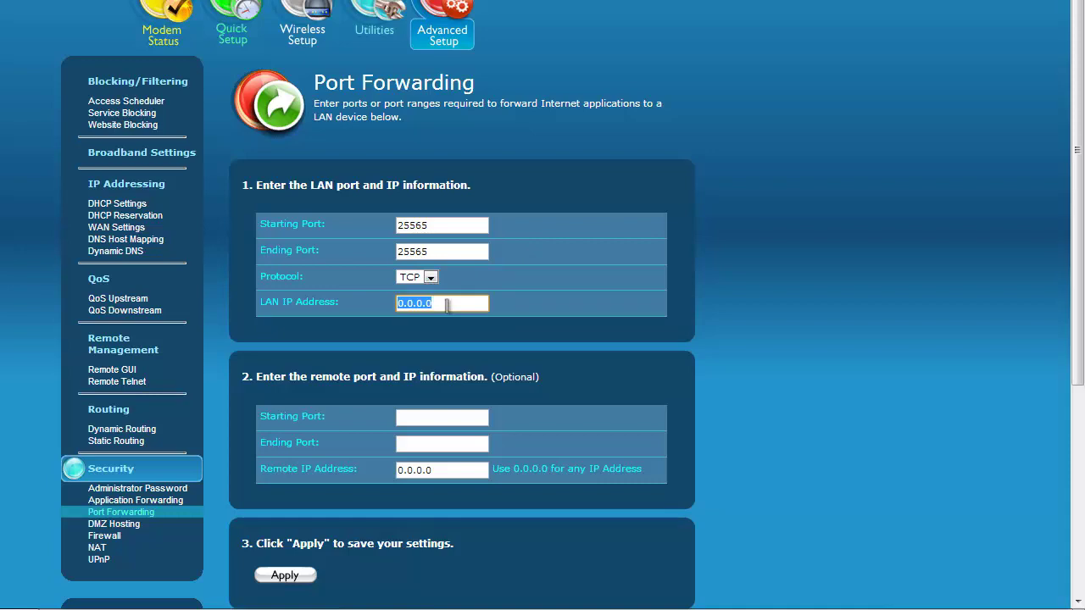
type("19")
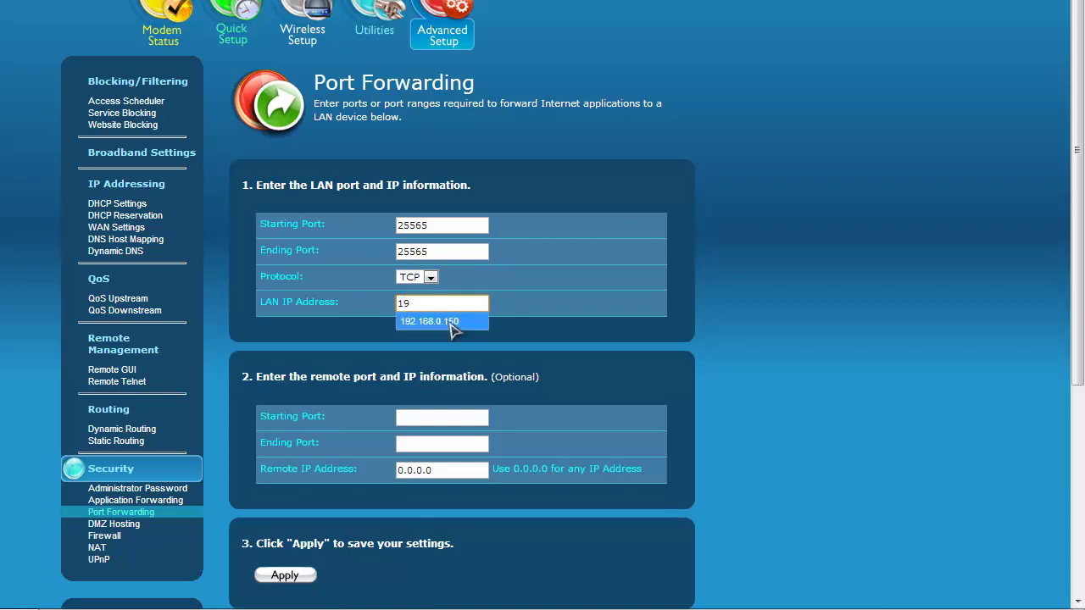
left_click(429, 322)
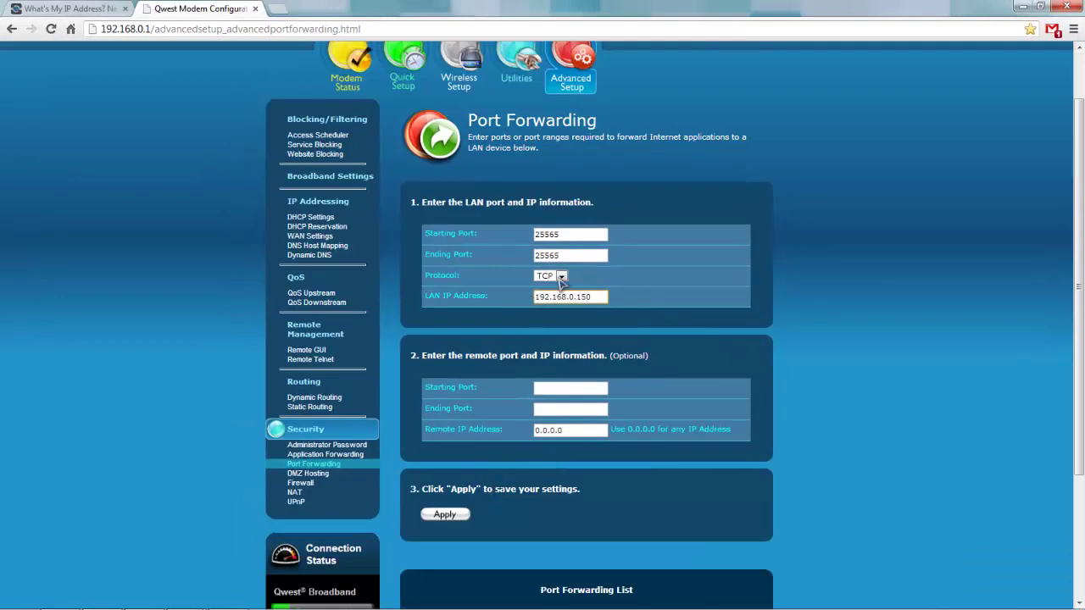
left_click(561, 277)
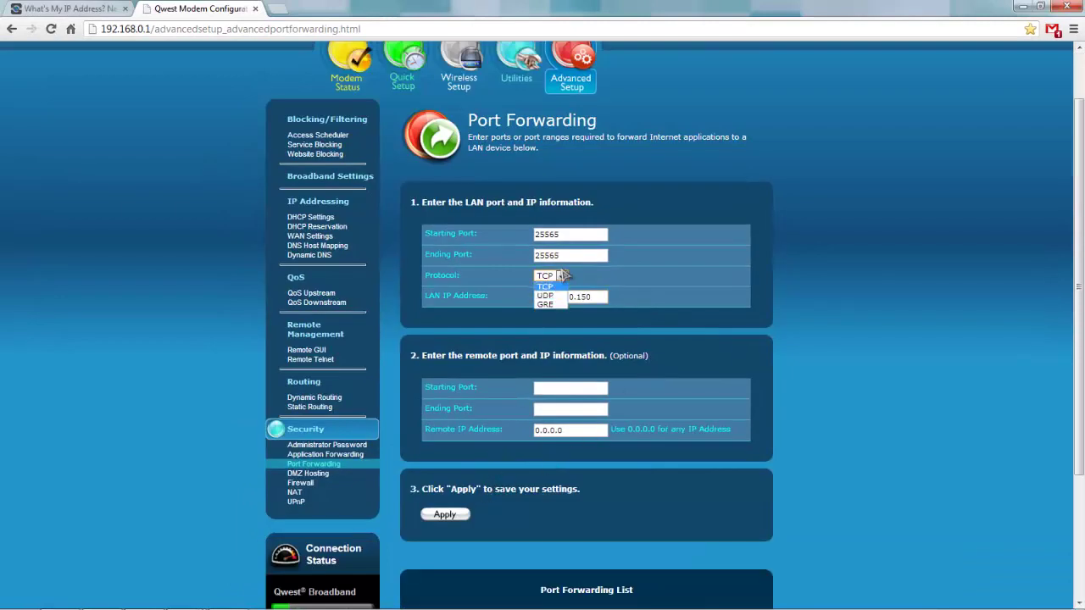
left_click(562, 278)
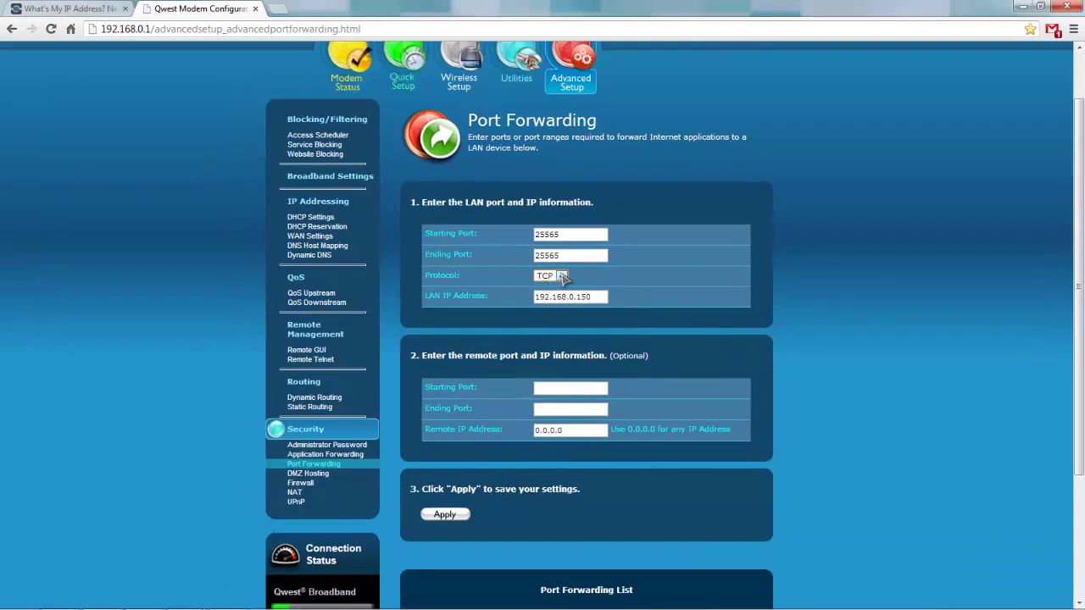
left_click(443, 516)
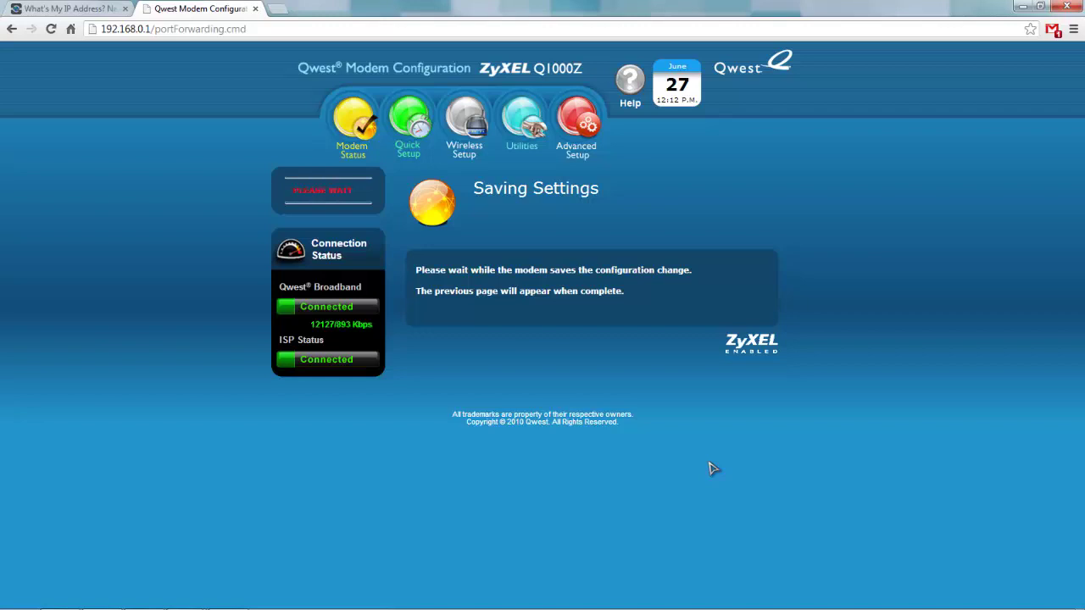
scroll(673, 396, "down", 3)
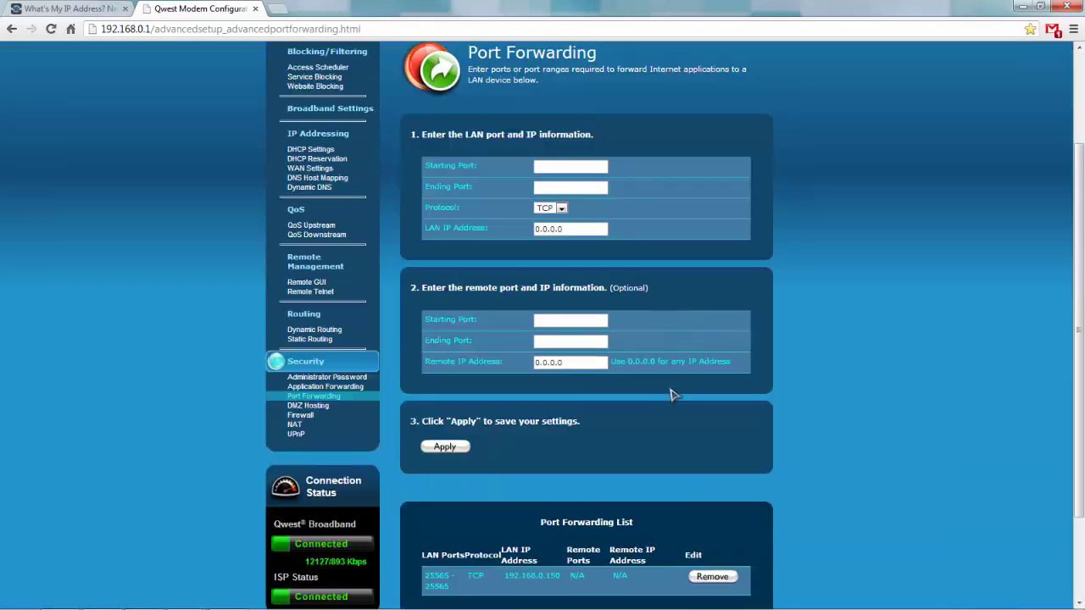
scroll(699, 246, "down", 3)
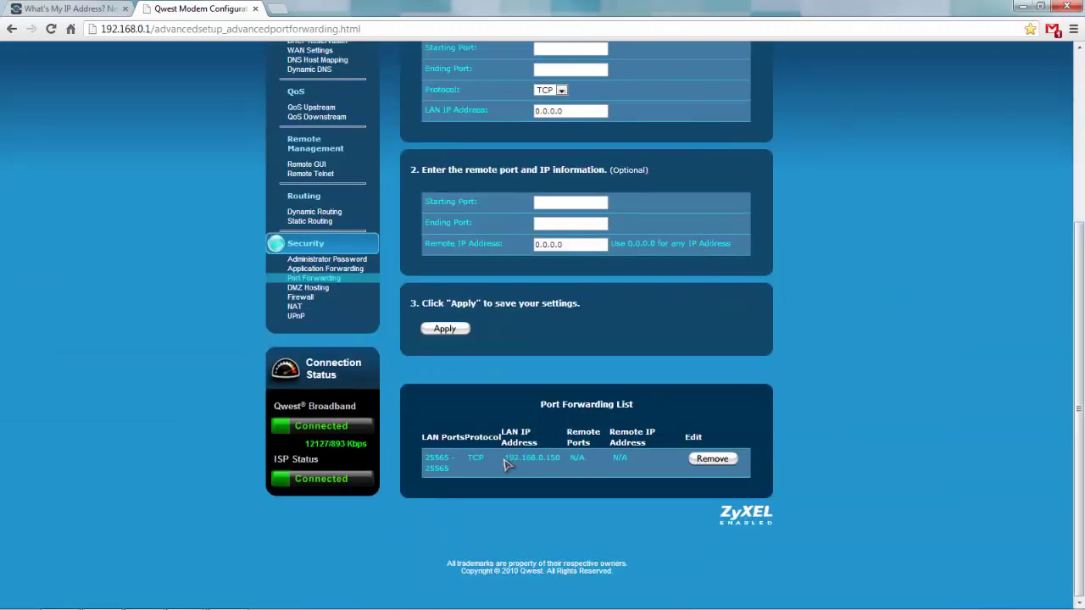
scroll(637, 432, "up", 6)
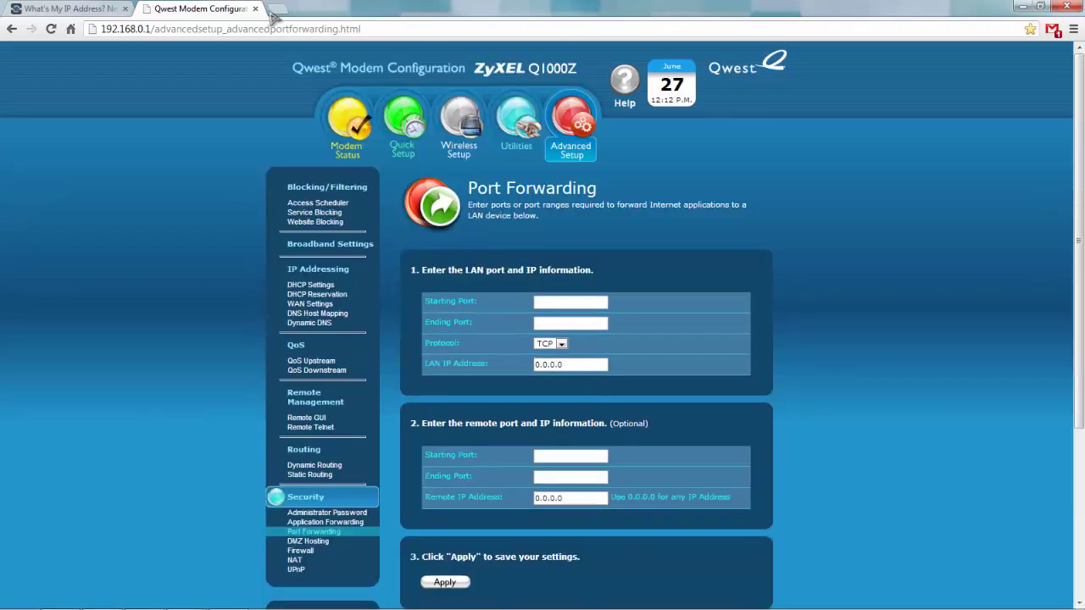
left_click(78, 11)
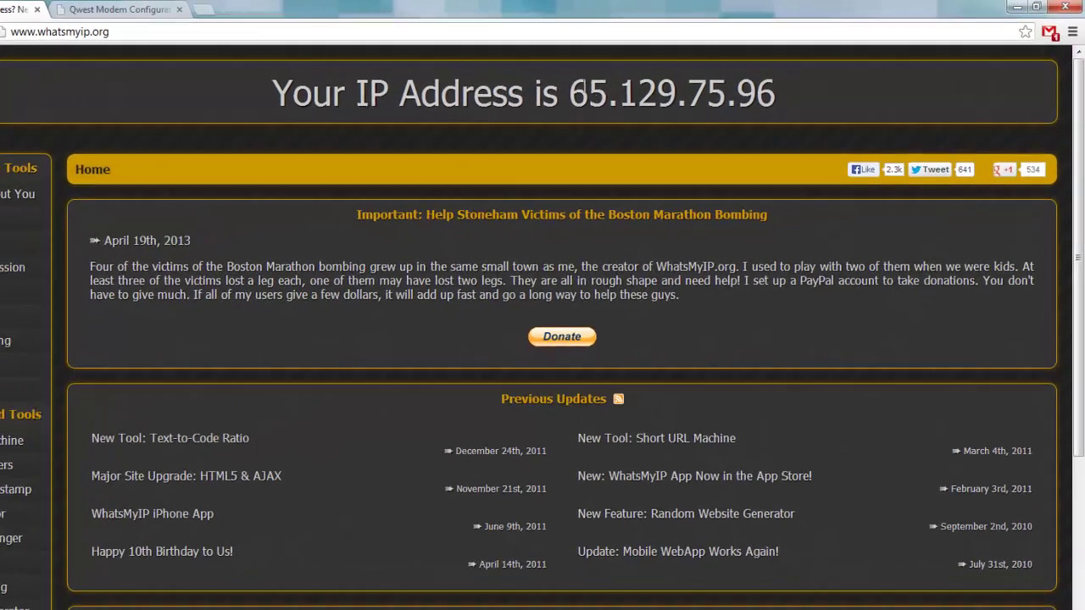
left_click_drag(613, 85, 795, 87)
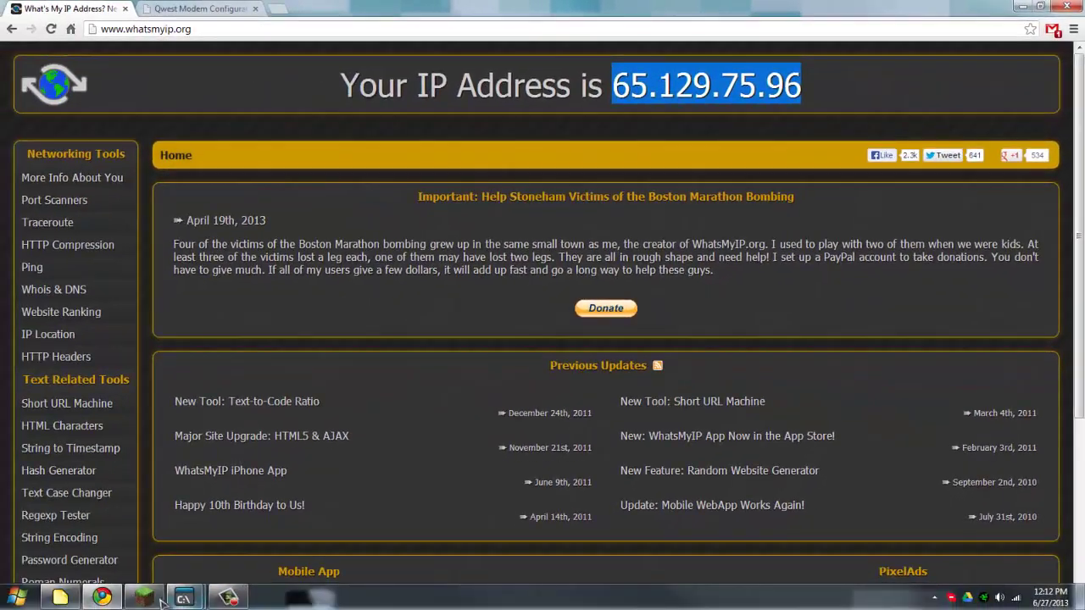
left_click(290, 533)
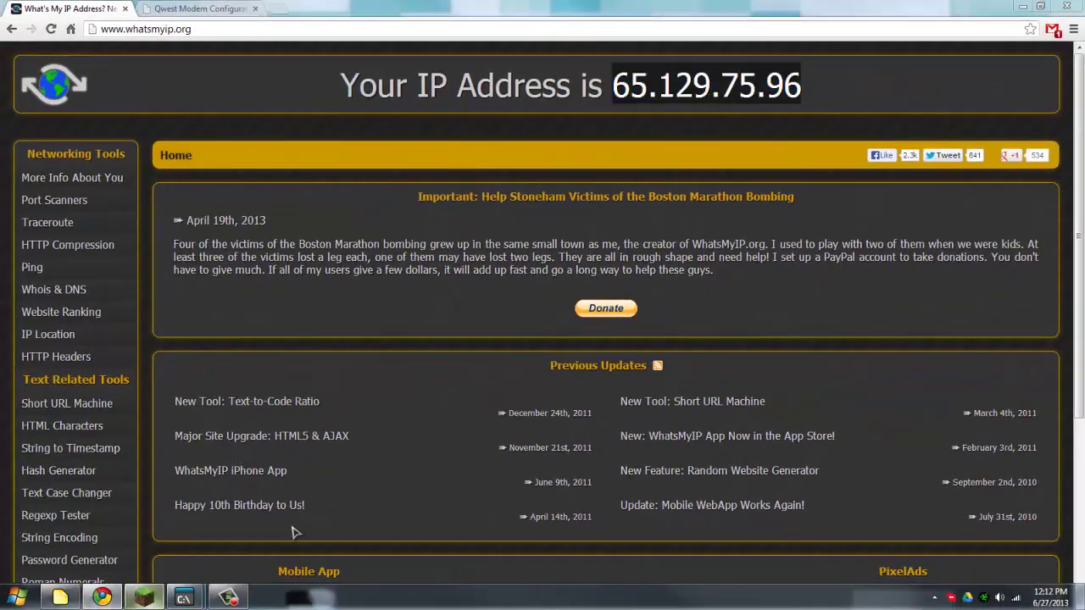
left_click(145, 598)
Select the local Minecraft Server (0/25) in the multiplayer list, then return to WhatsMyIP.org in Chrome
left_click(593, 275)
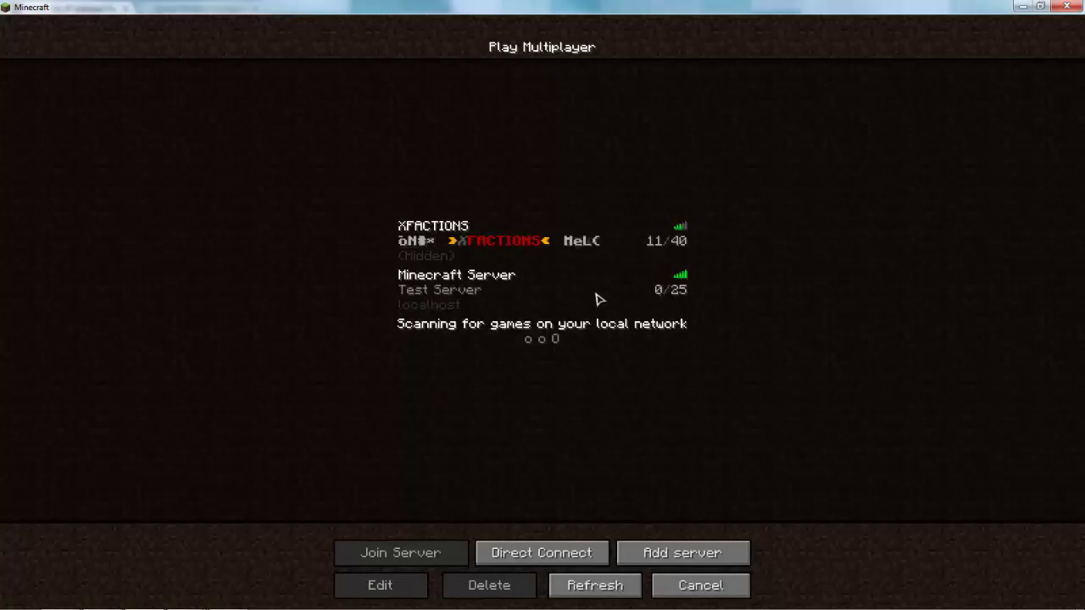
left_click(597, 298)
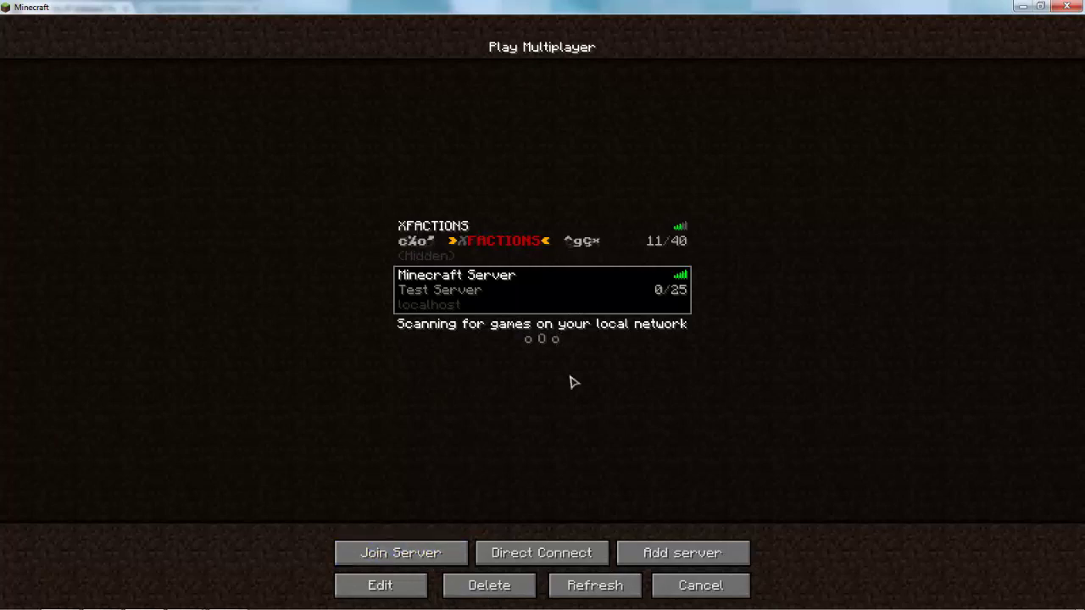
left_click(102, 603)
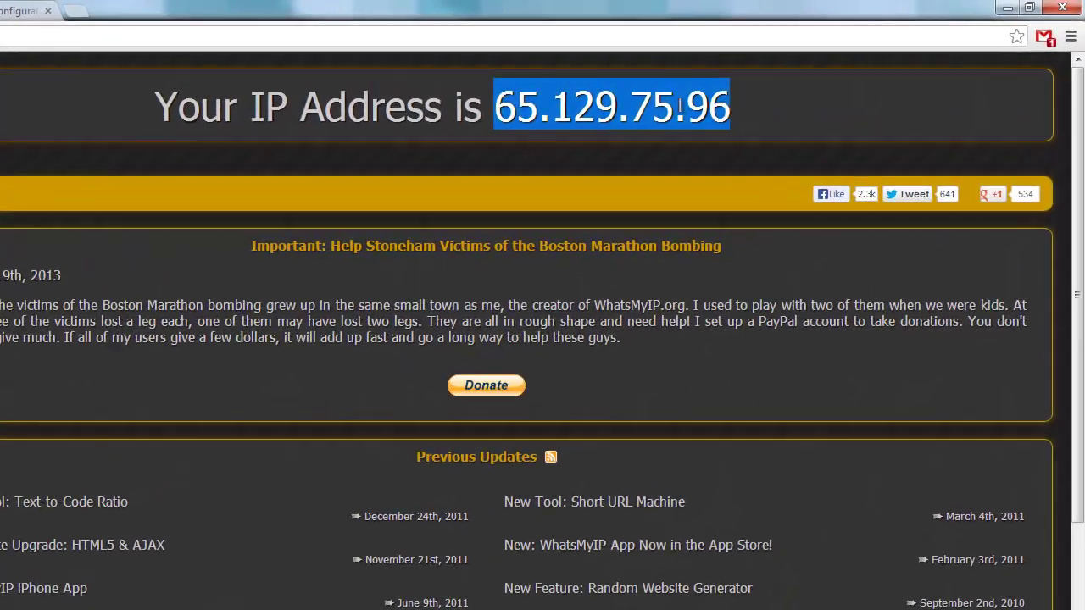
Highlight the final octet 96 of the public IP, then minimize Chrome to reveal Minecraft
left_click(778, 85)
left_click_drag(695, 107, 736, 108)
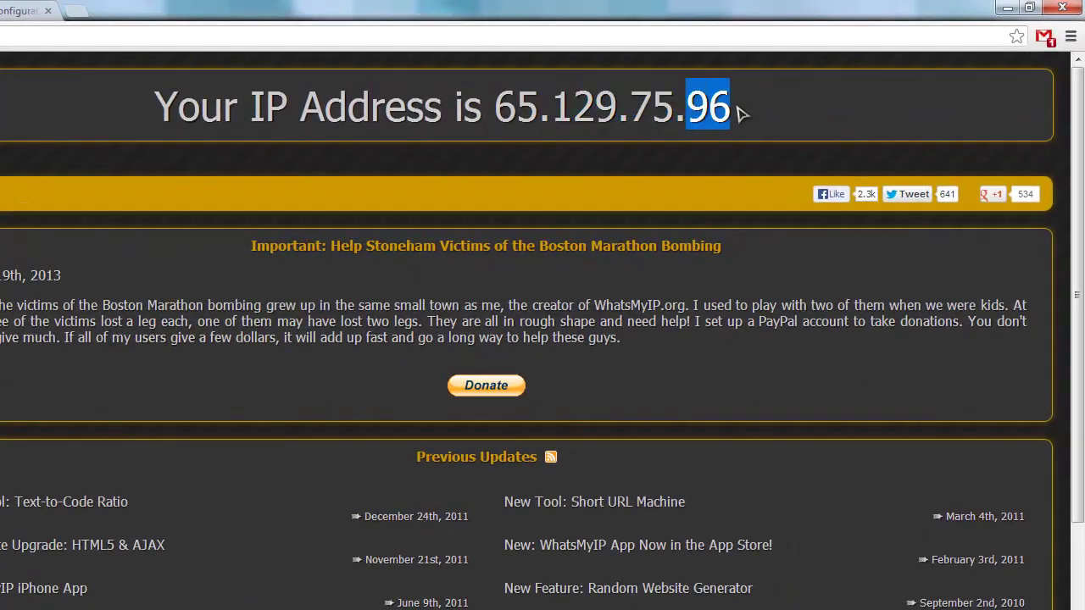
left_click(738, 109)
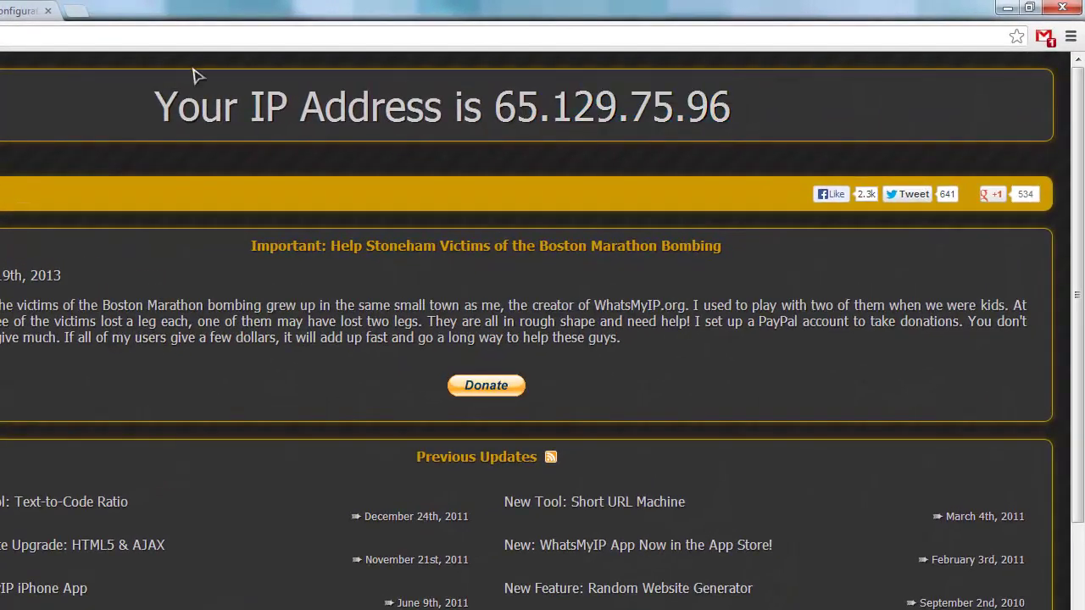
left_click(1007, 7)
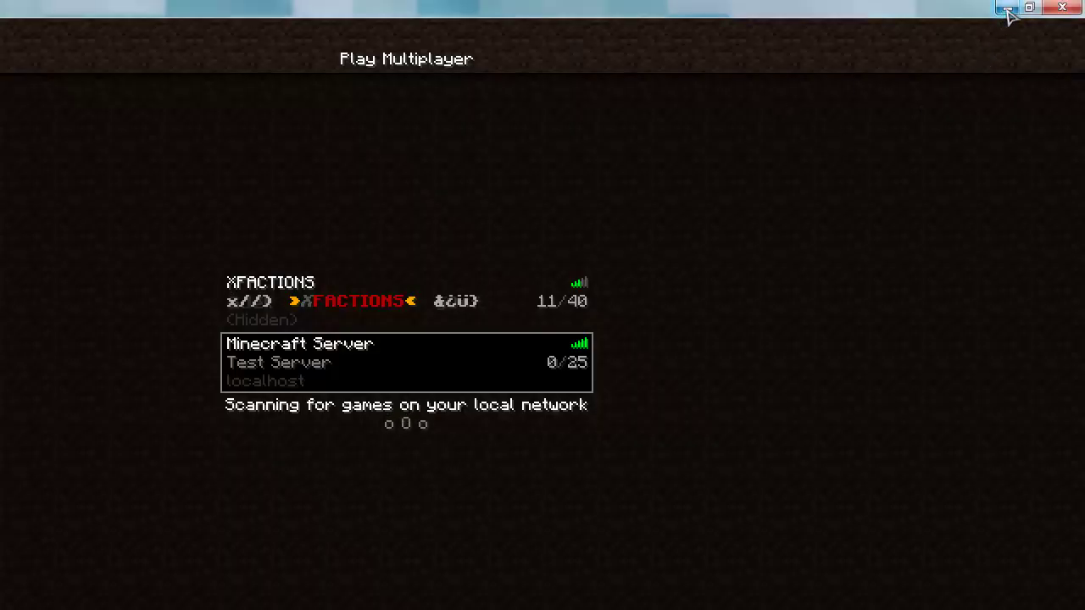